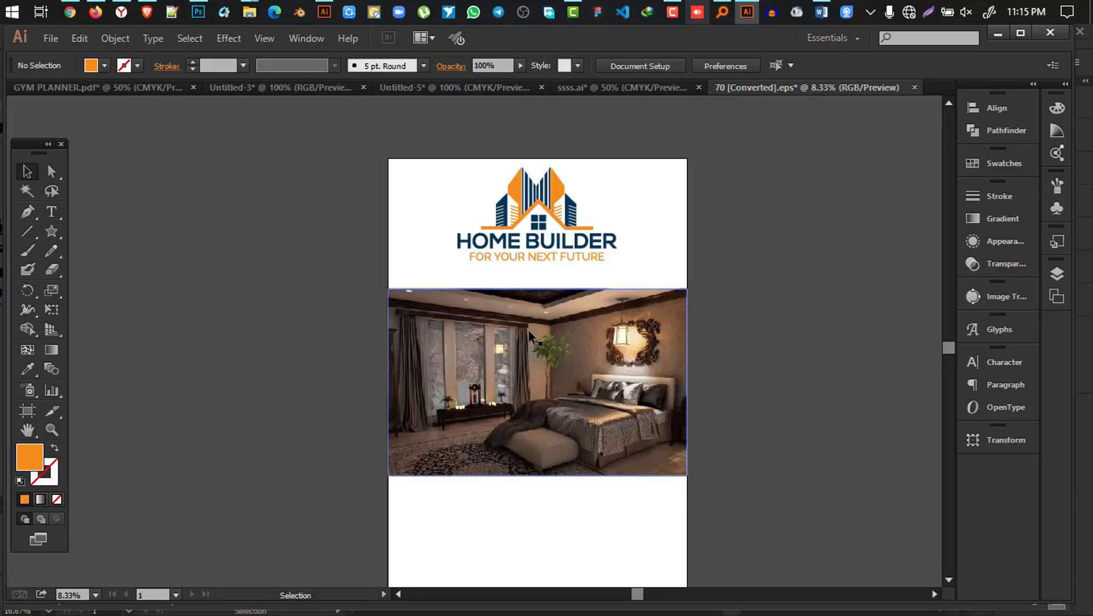
Step: Draw a rectangle covering the entire bedroom photo, about 4476 by 2798 px
left_click(624, 348)
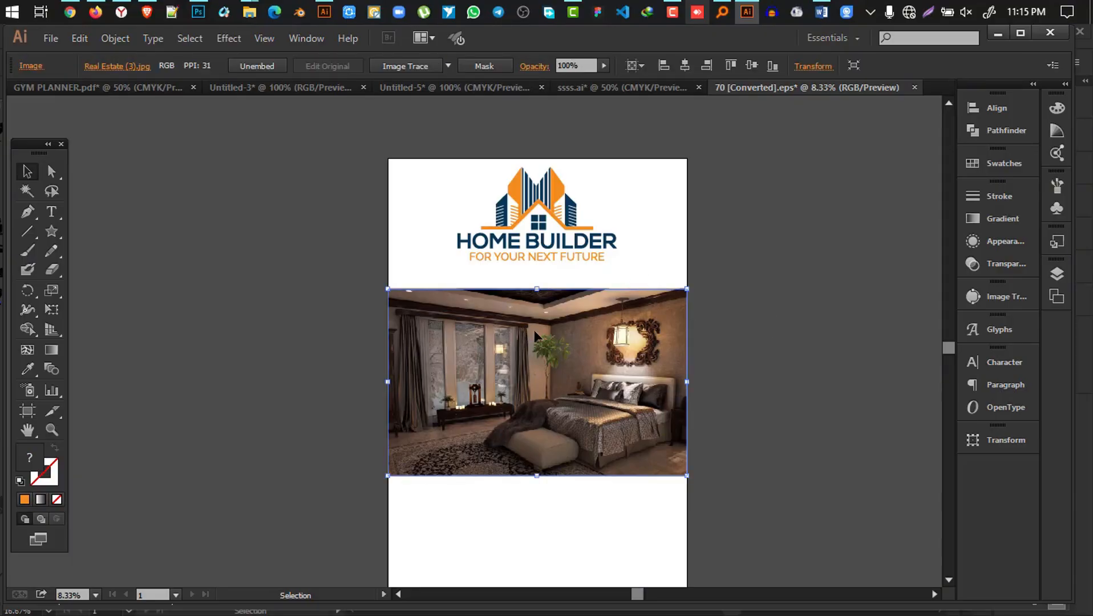
left_click(837, 344)
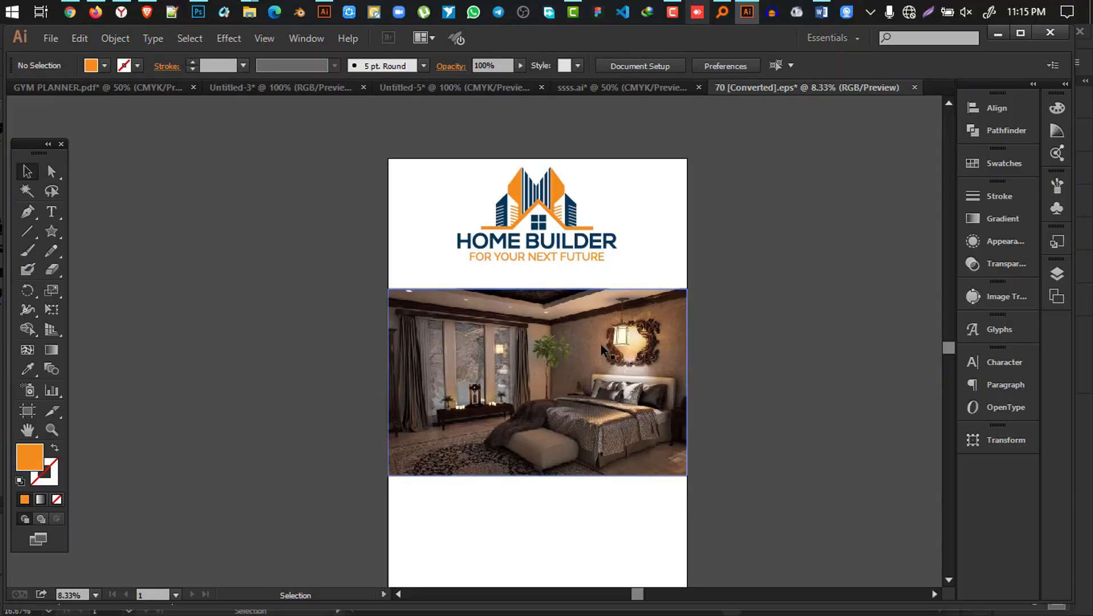
scroll(563, 341, "down", 1)
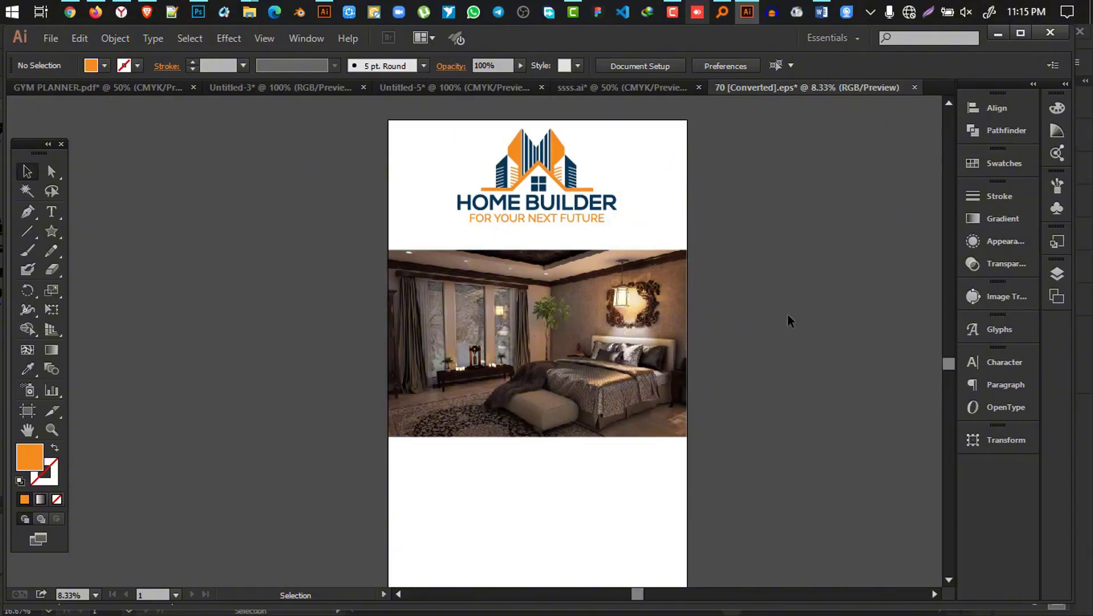
left_click(665, 321)
left_click(94, 268)
left_click_drag(52, 231, 103, 229)
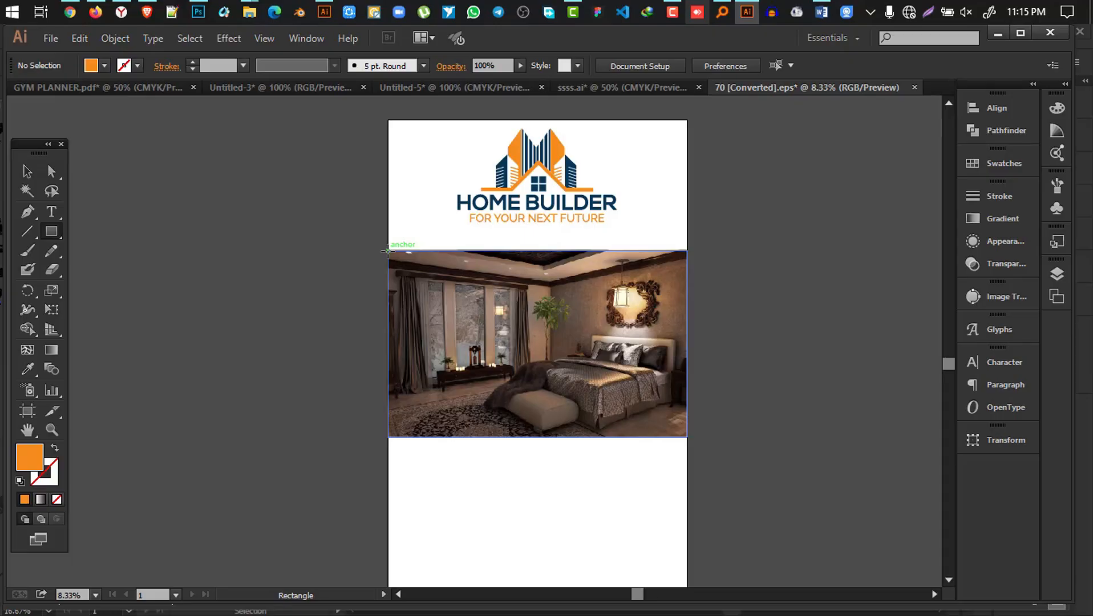
left_click_drag(388, 250, 687, 437)
key("v")
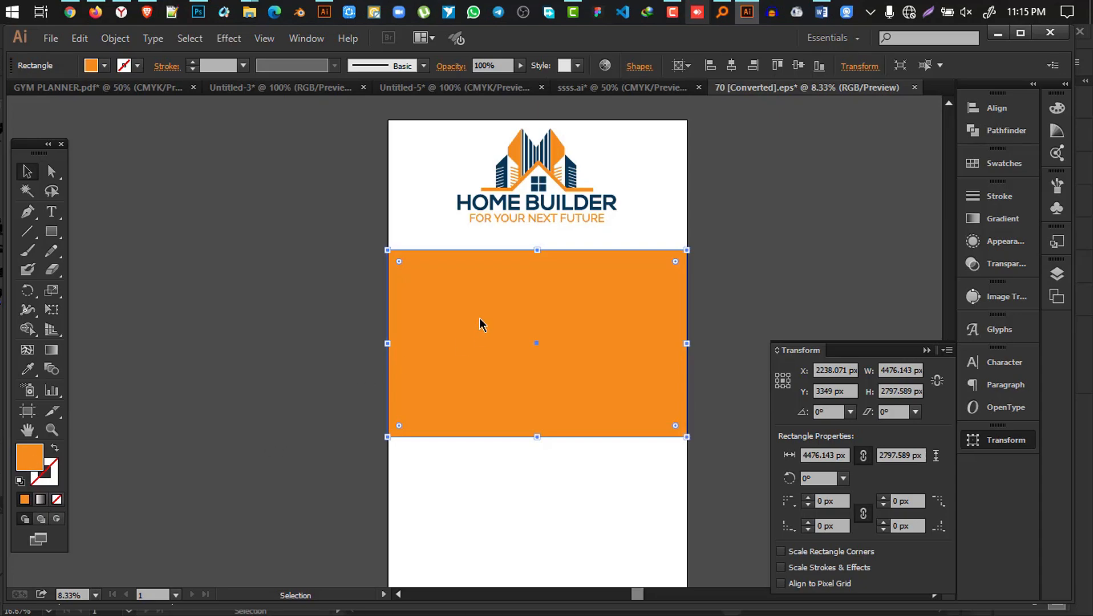
Step: Set the rectangle's fill colour to light grey CCCCCC
double_click(29, 457)
left_click(753, 314)
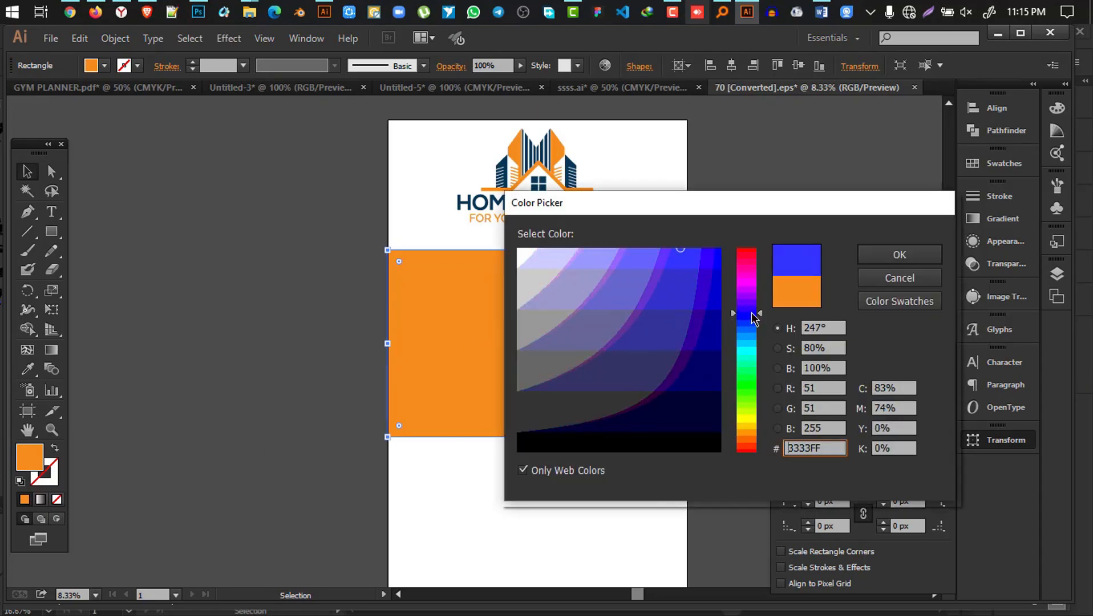
left_click_drag(716, 413, 715, 423)
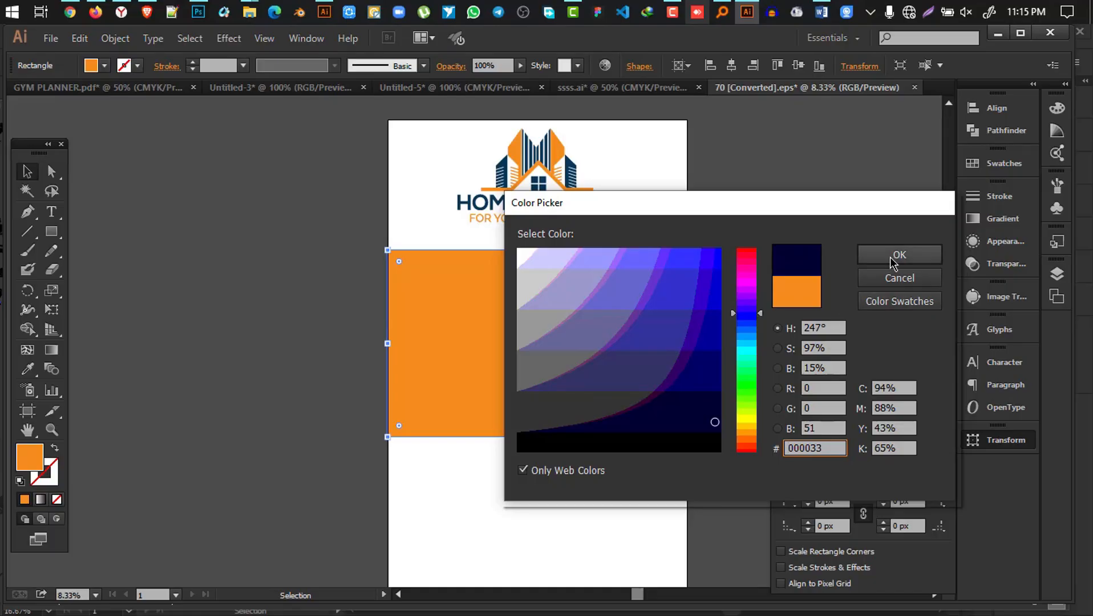
left_click_drag(570, 314, 524, 267)
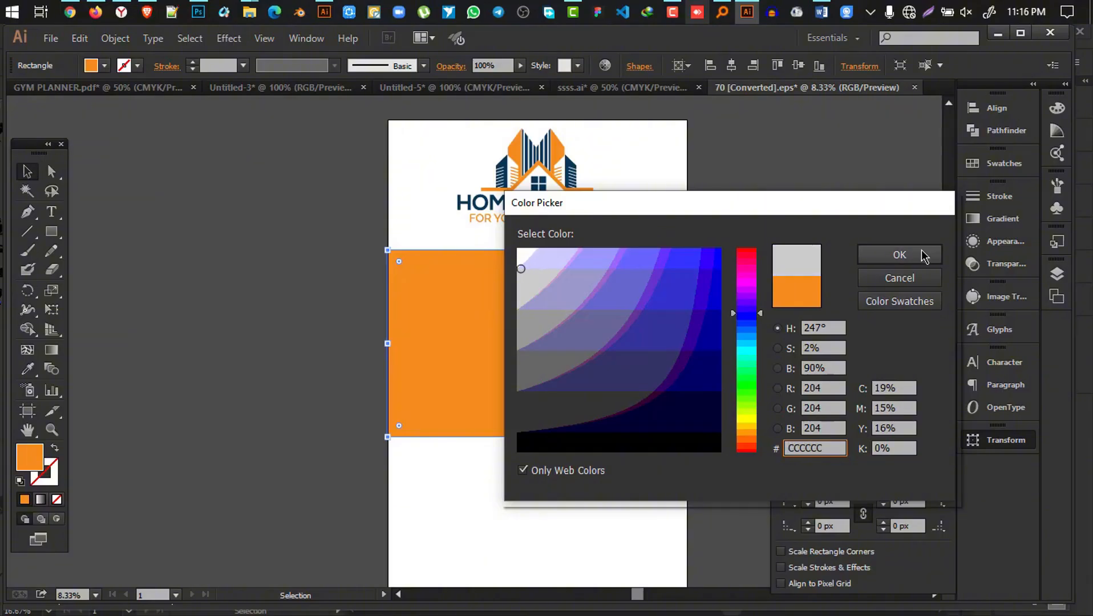
left_click(903, 254)
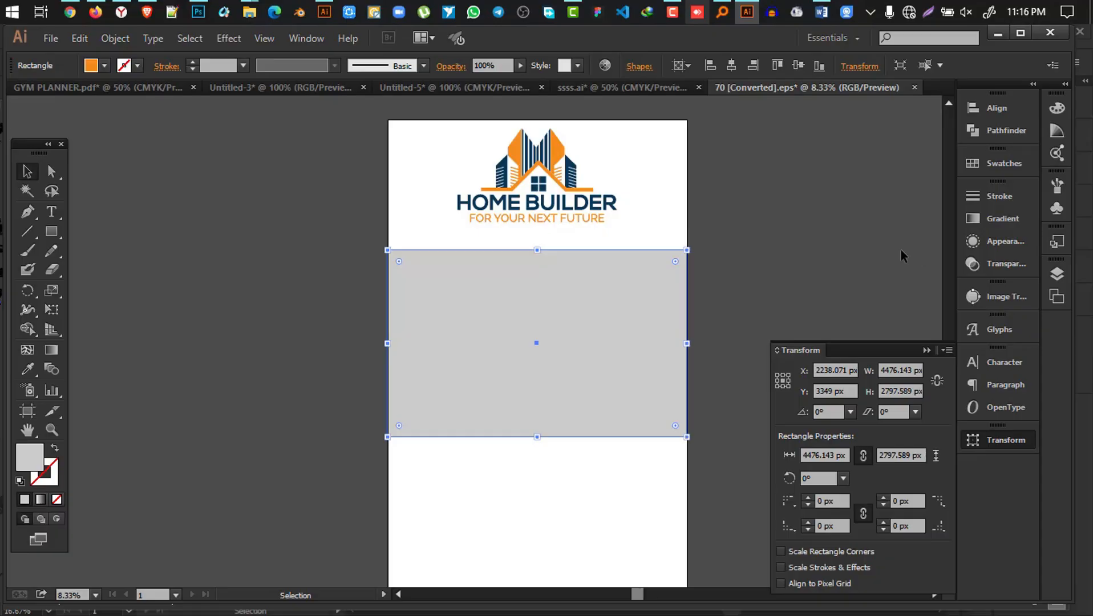
Step: Fill the rectangle over the photo with white sampled from the artboard background using the Eyedropper
key("i")
left_click(667, 190)
left_click(27, 172)
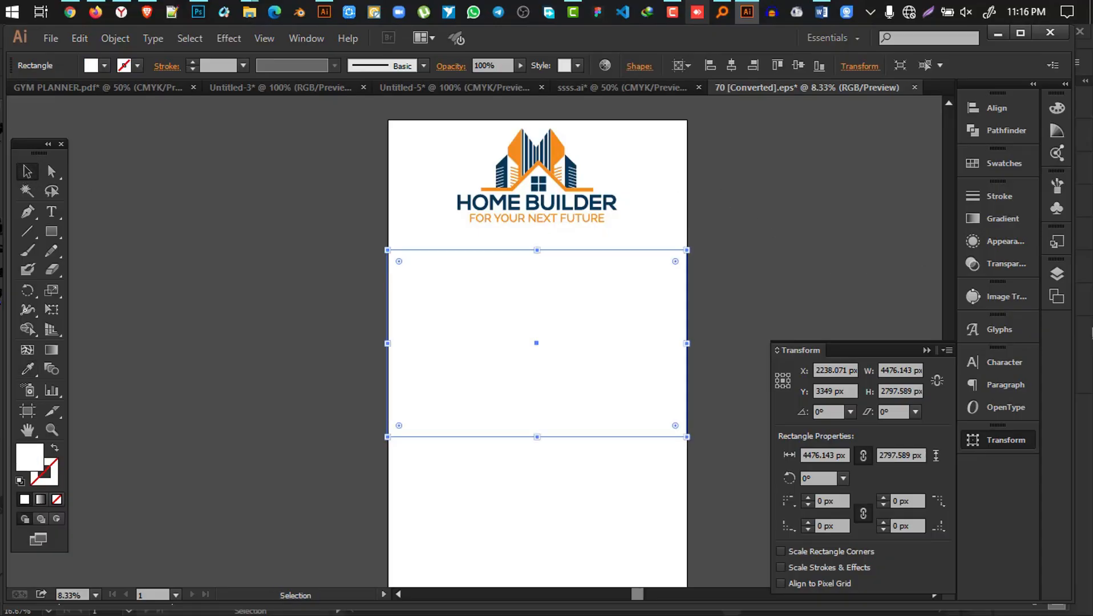
left_click(926, 349)
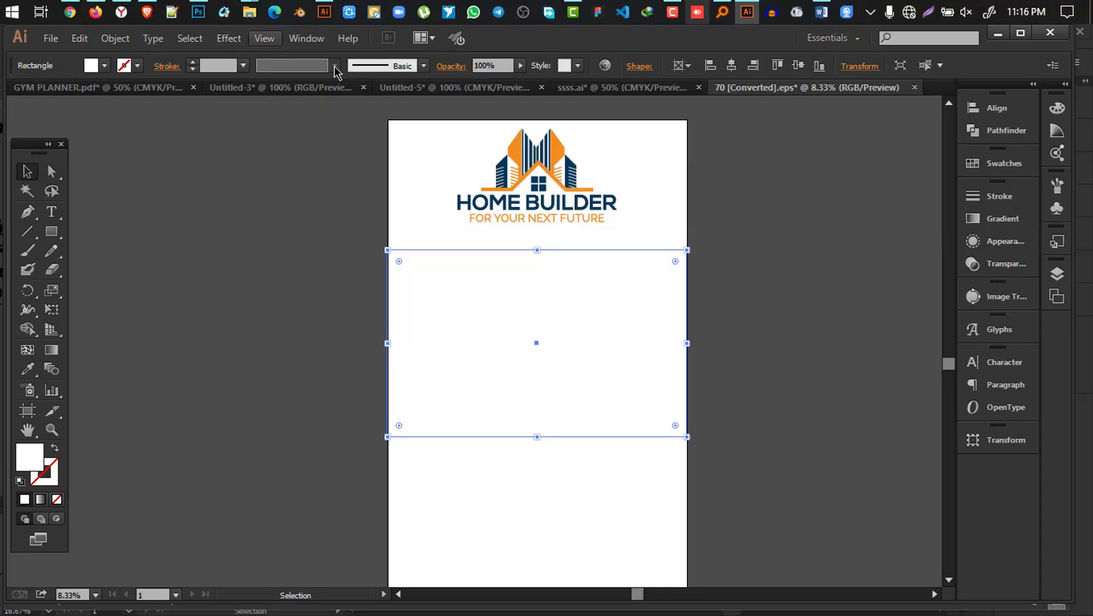
Step: Lower the stroke opacity of the white rectangle to 8% in its appearance settings
left_click(999, 246)
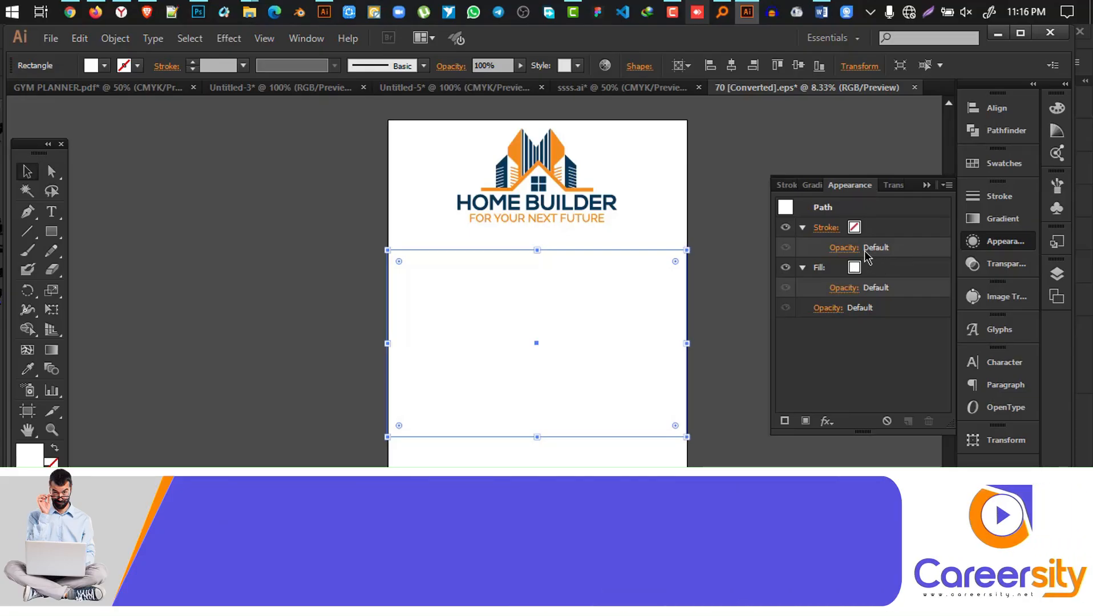
left_click(844, 248)
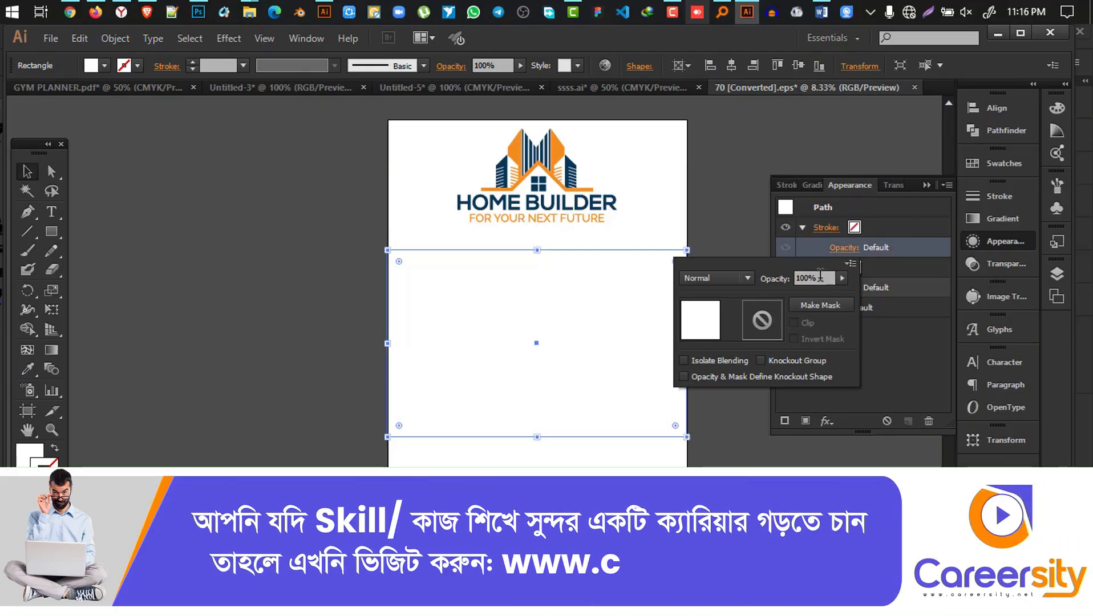
scroll(821, 276, "down", 20)
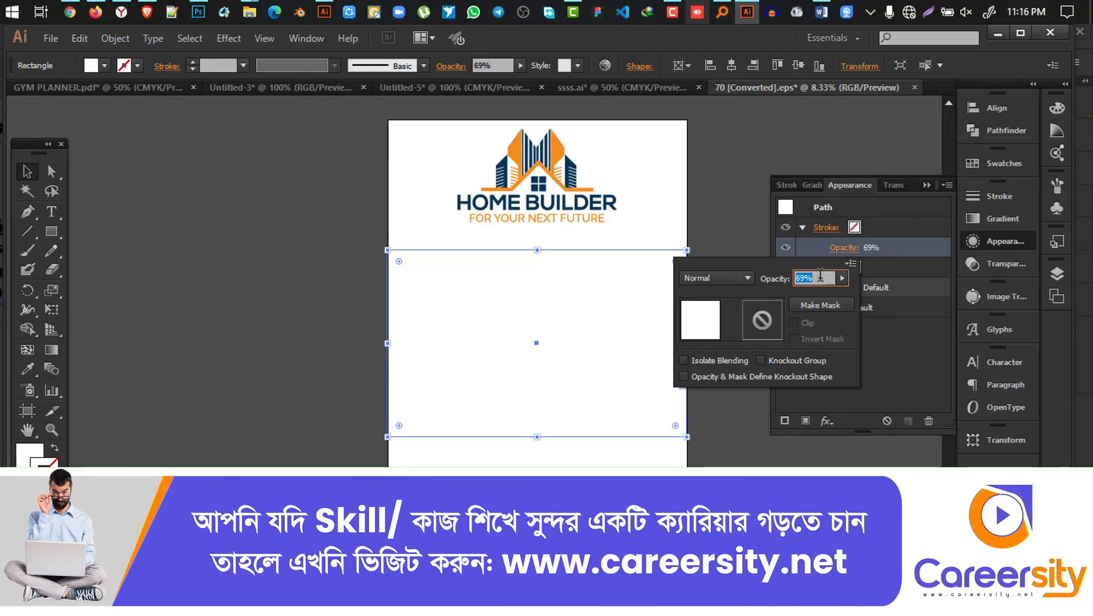
scroll(821, 276, "down", 20)
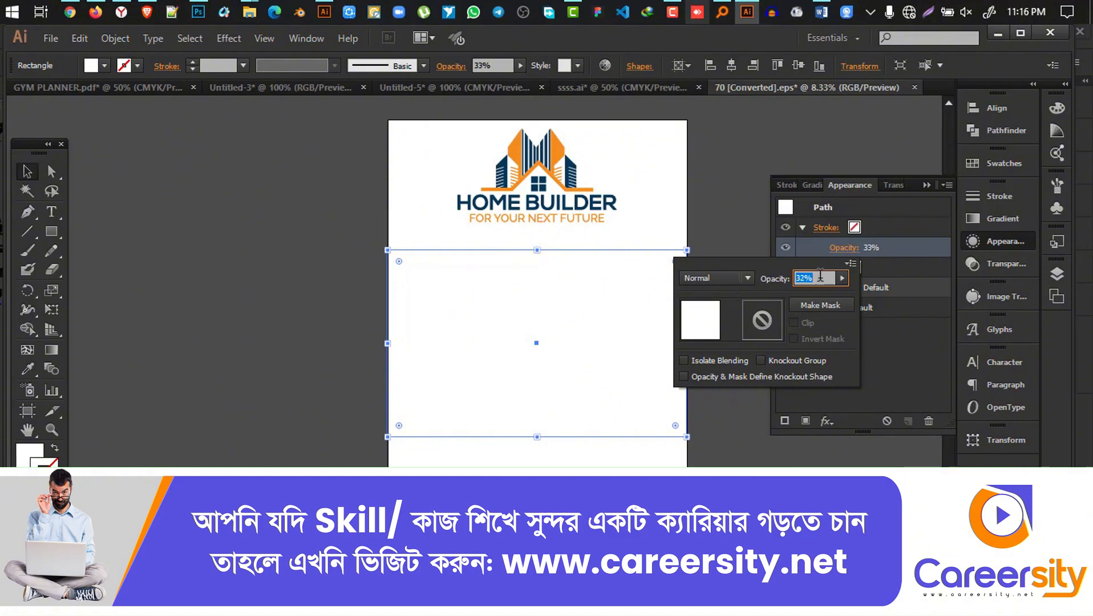
scroll(821, 276, "down", 17)
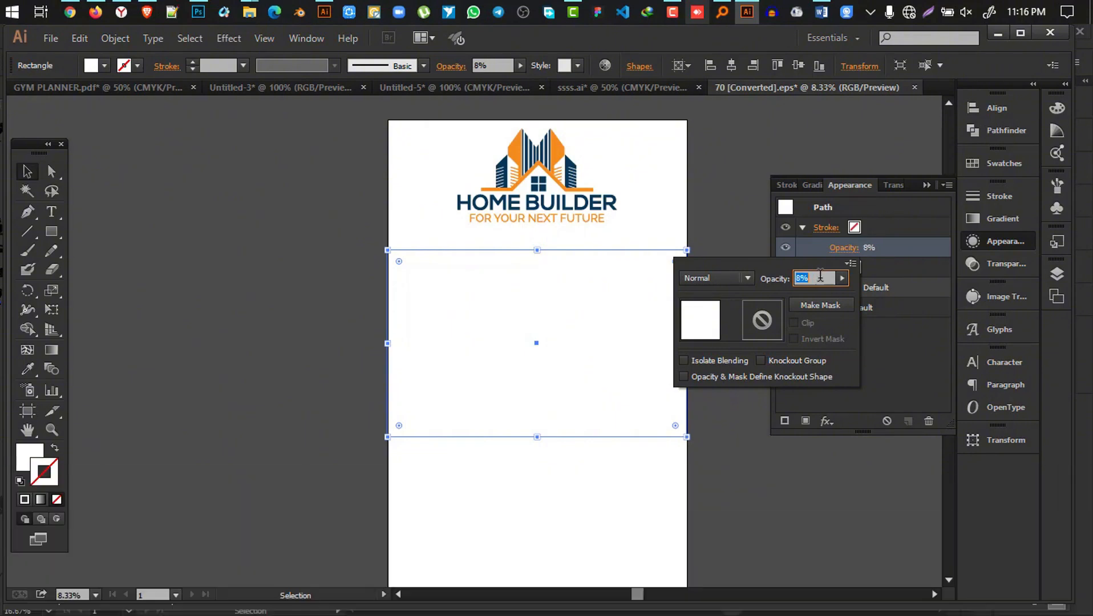
left_click(737, 214)
left_click(738, 215)
left_click(544, 344)
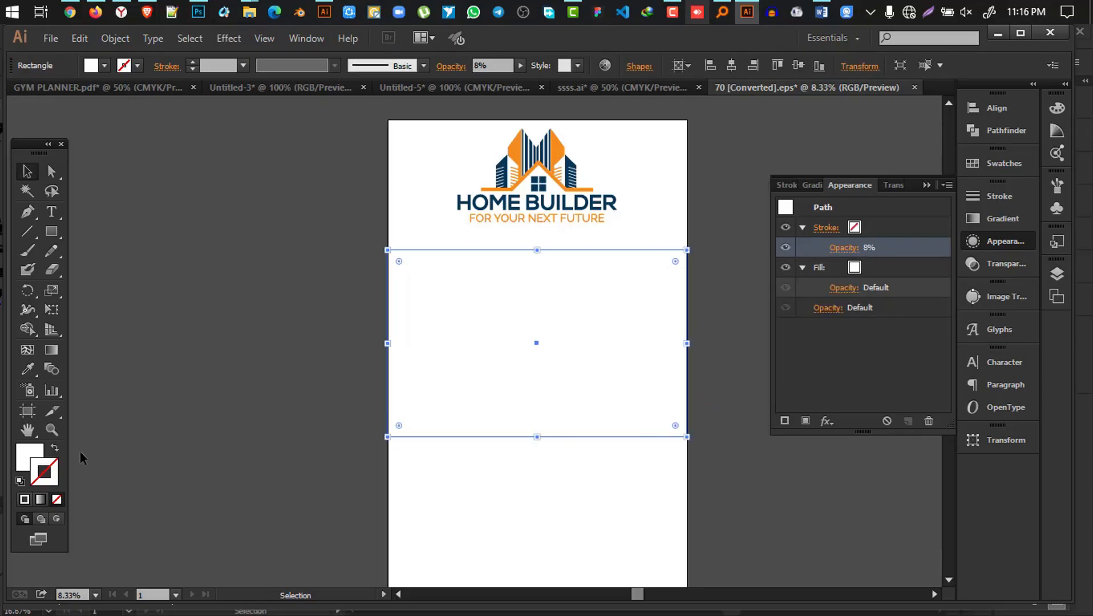
Step: Set the white rectangle's overall opacity to 70% so it acts as a translucent overlay on the bedroom photo
left_click(31, 460)
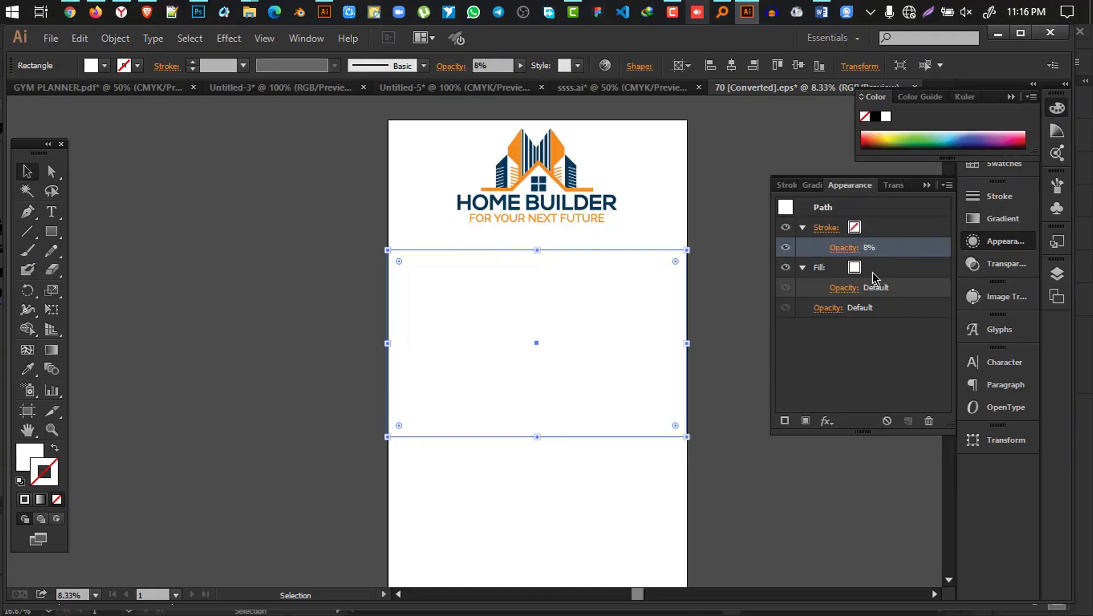
left_click(874, 290)
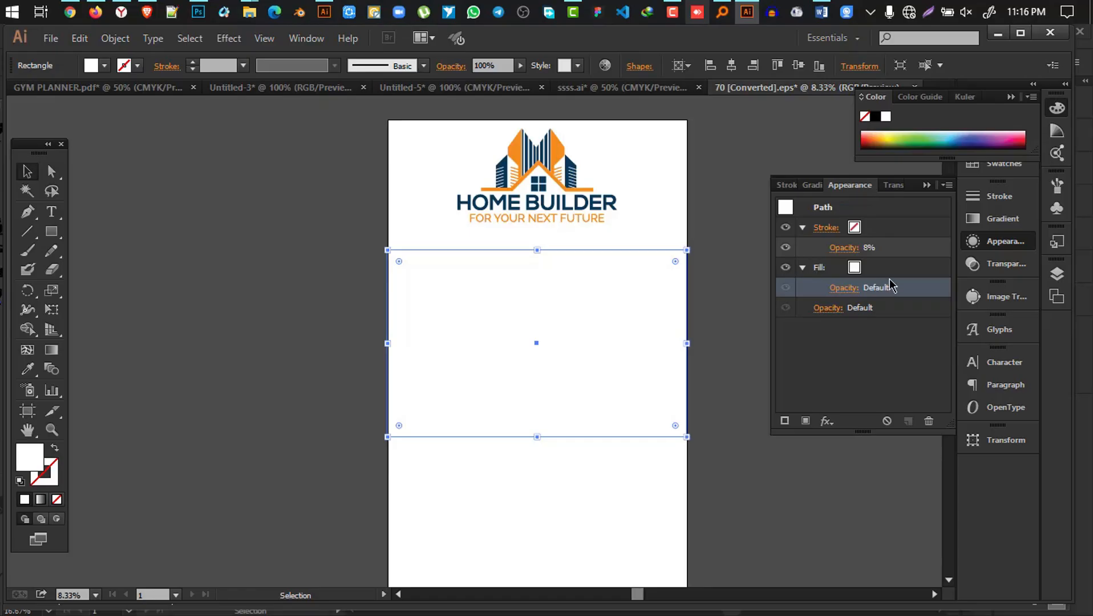
left_click(880, 288)
left_click(877, 290)
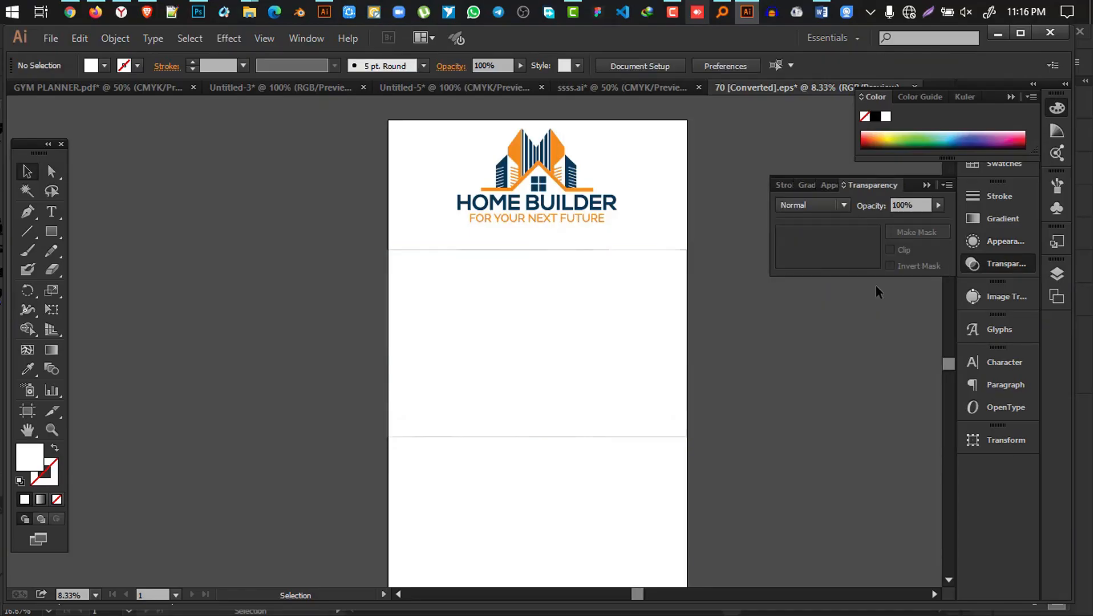
left_click(556, 312)
scroll(912, 204, "down", 12)
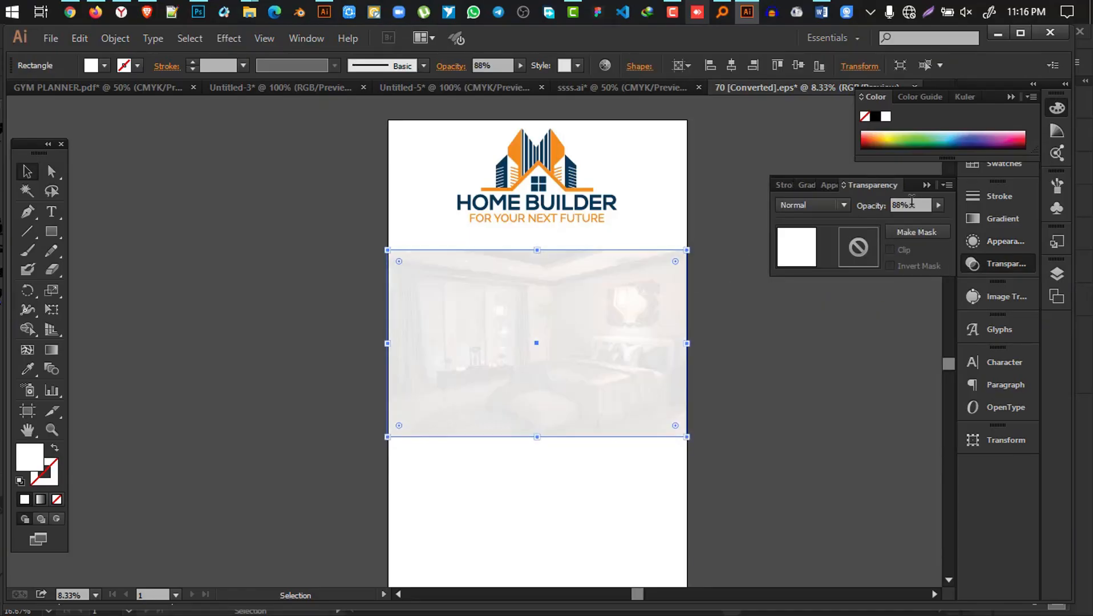
scroll(912, 203, "down", 16)
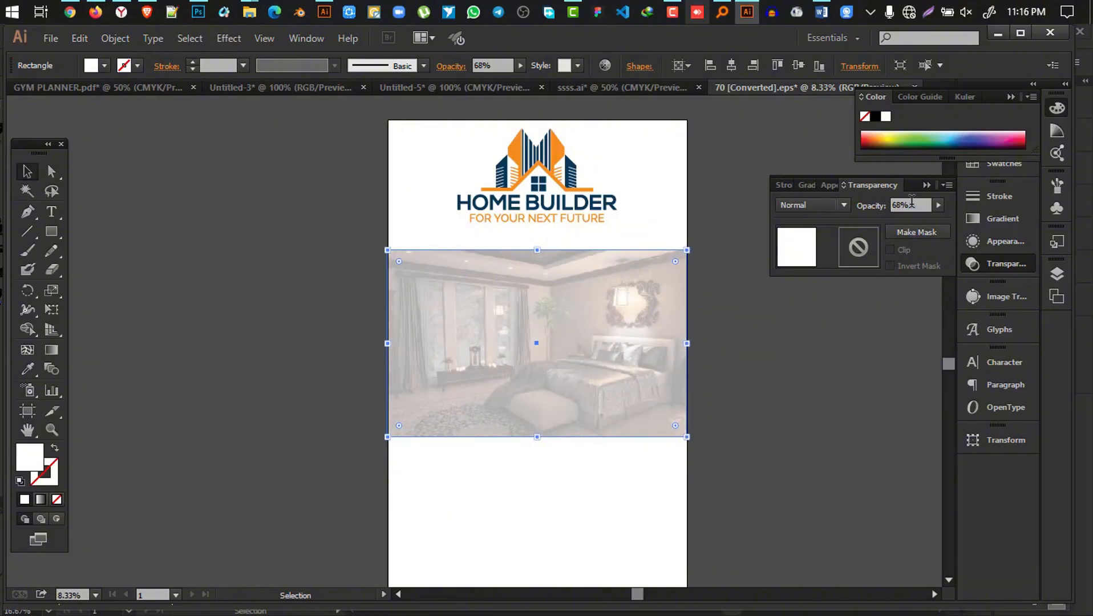
left_click(807, 438)
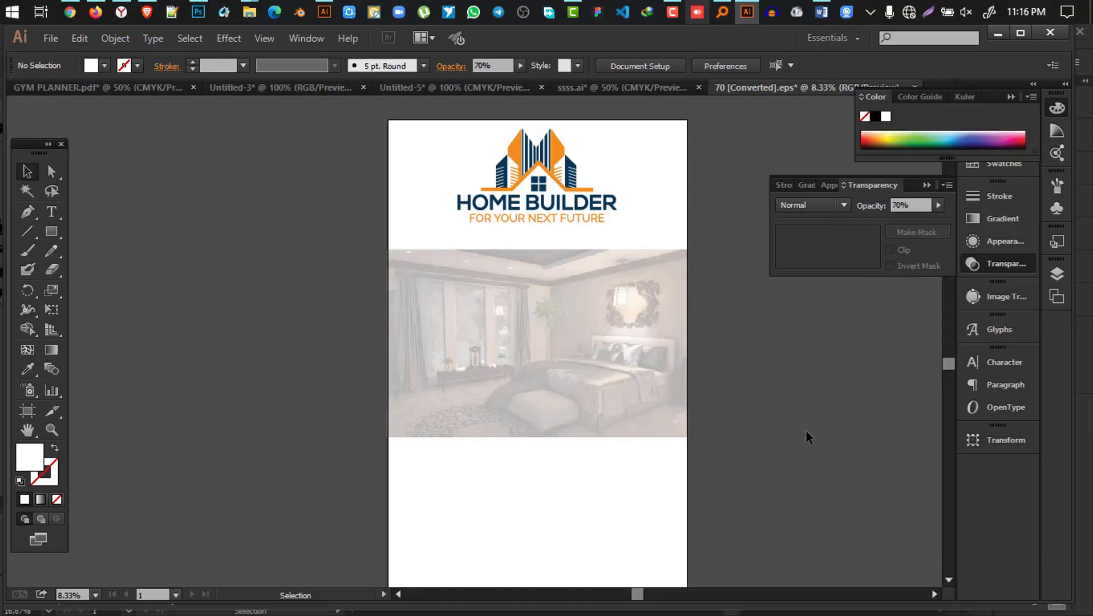
Step: Place a copy of the Home Builder logo in front of the faded bedroom photo, centred across its width
left_click_drag(545, 221, 551, 322)
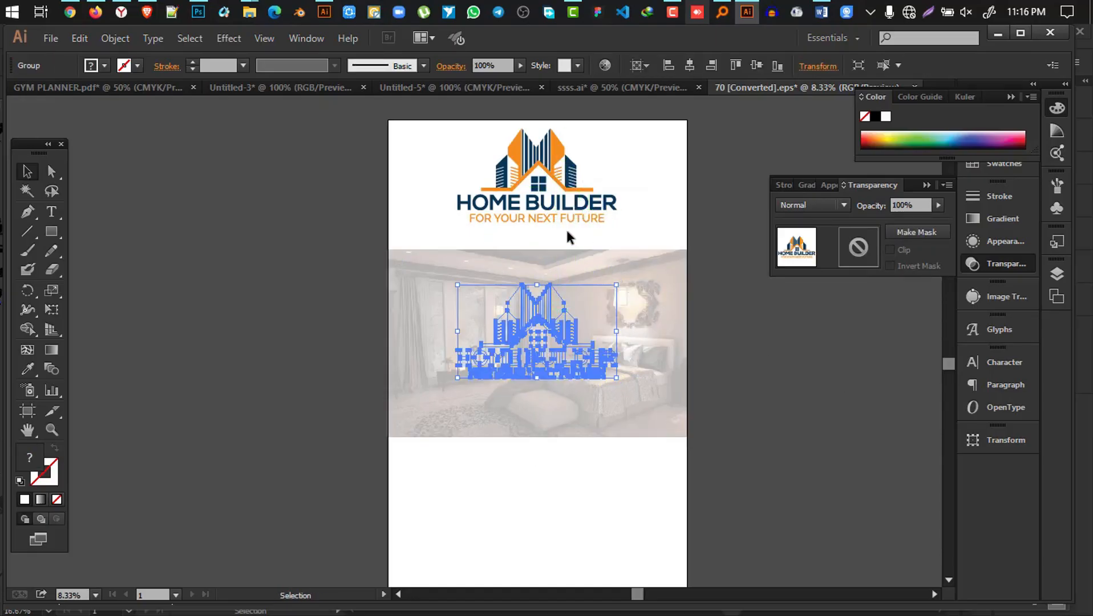
key("a")
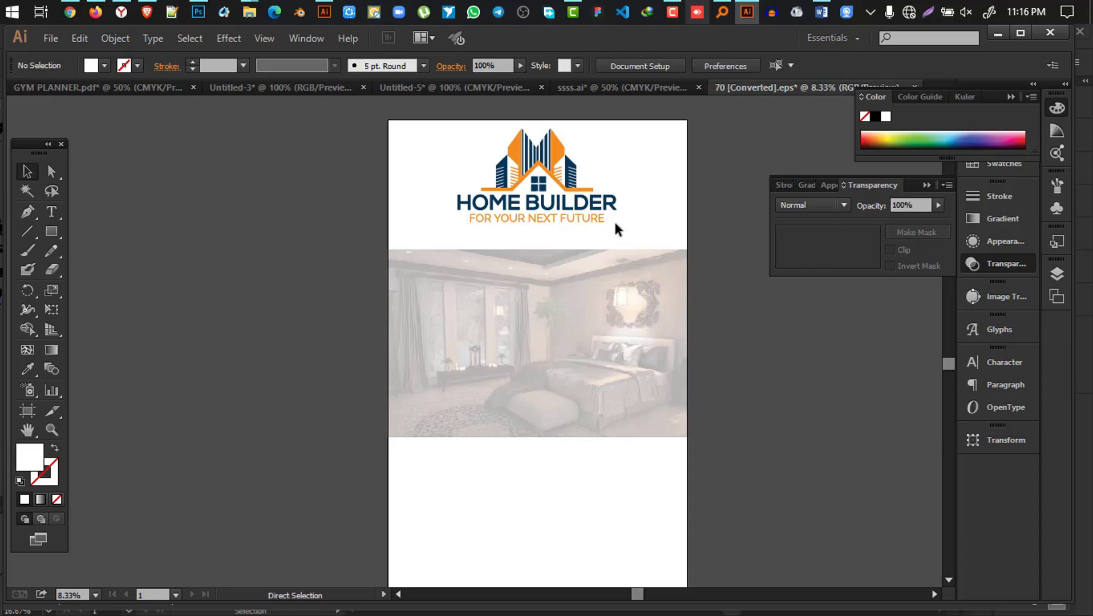
key("v")
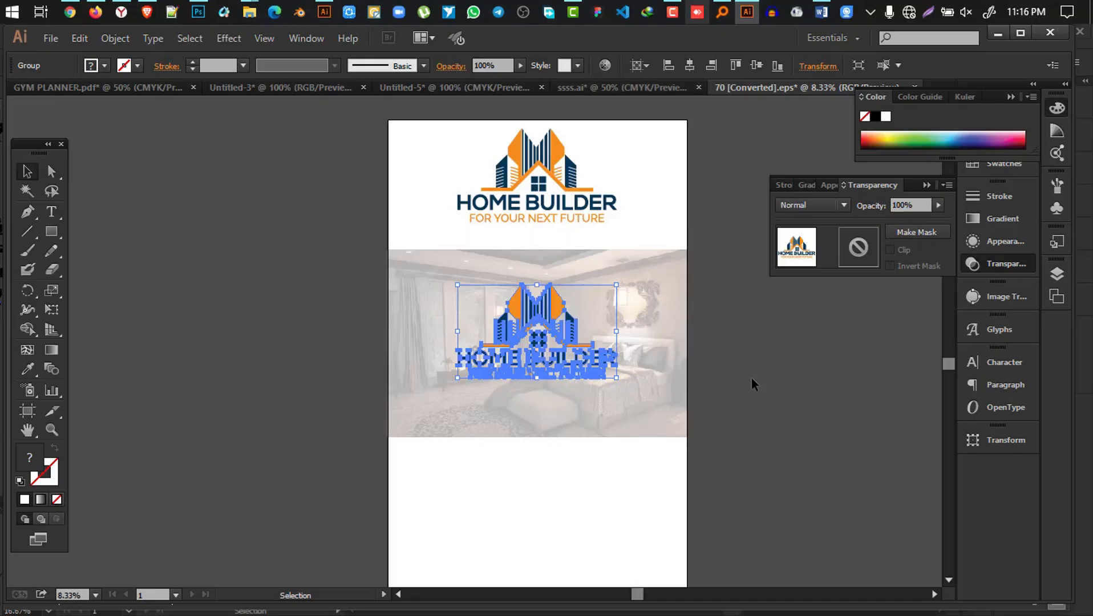
left_click(762, 400)
Step: Place another copy of the Home Builder logo on the empty canvas beside the artboard
scroll(765, 392, "down", 2)
scroll(765, 385, "down", 1)
scroll(617, 328, "up", 4)
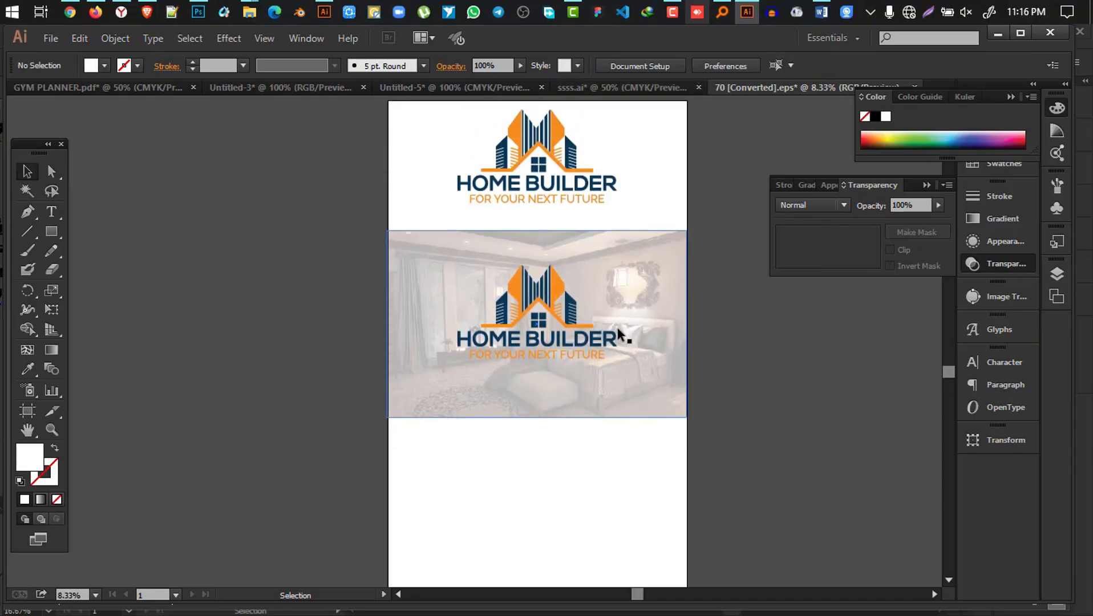
scroll(617, 325, "down", 7)
left_click_drag(550, 153, 830, 346)
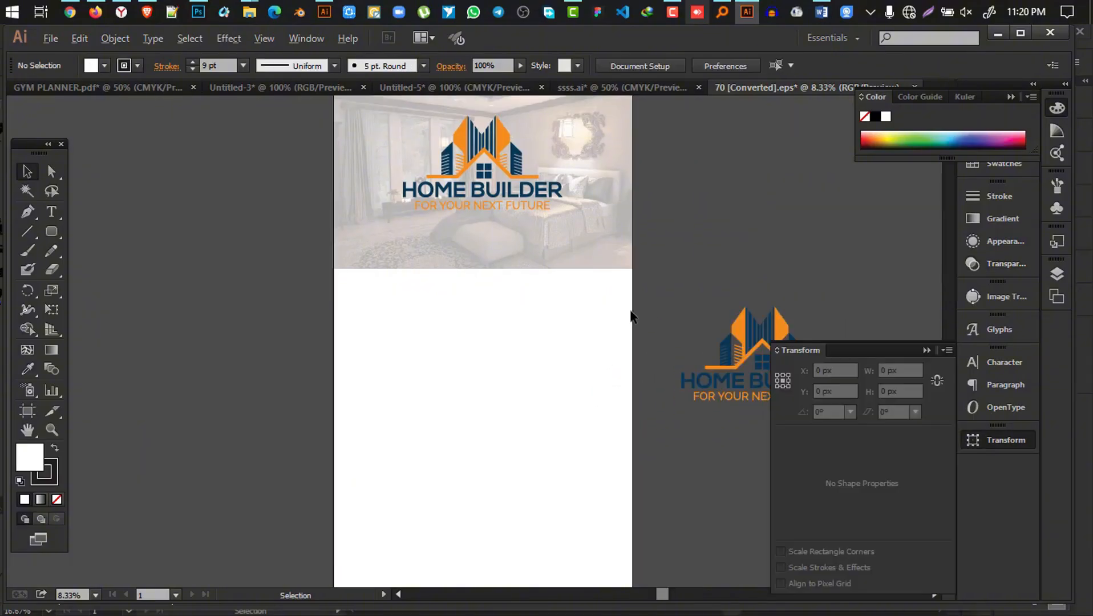
Step: Draw a rectangle across the full artboard width directly below the photo, about 4476 by 1789 px
key("ctrl+minus")
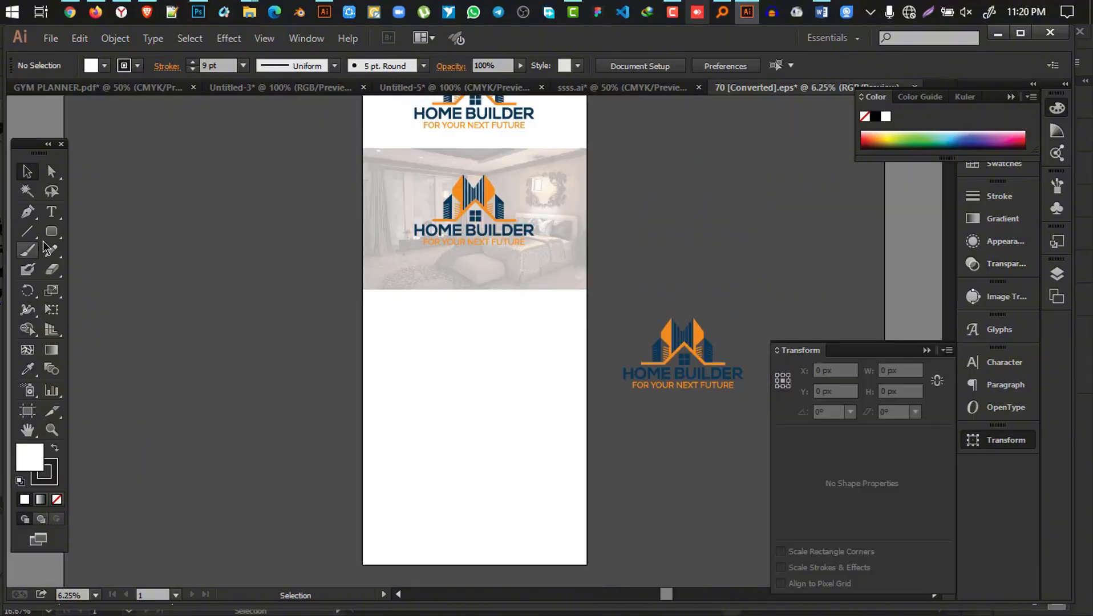
left_click_drag(51, 231, 137, 237)
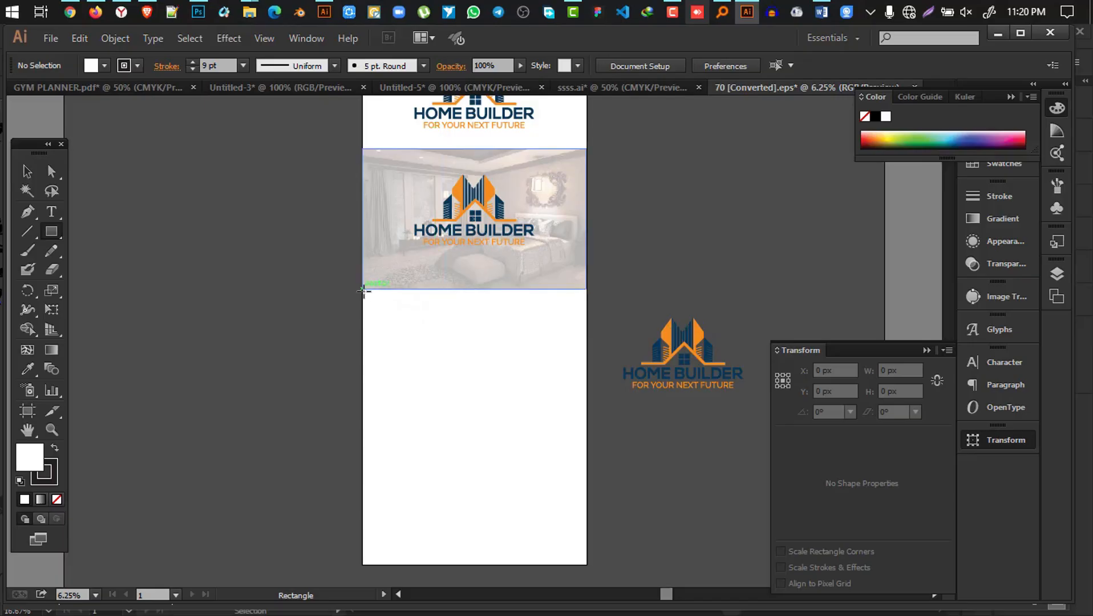
left_click_drag(363, 290, 587, 379)
key("v")
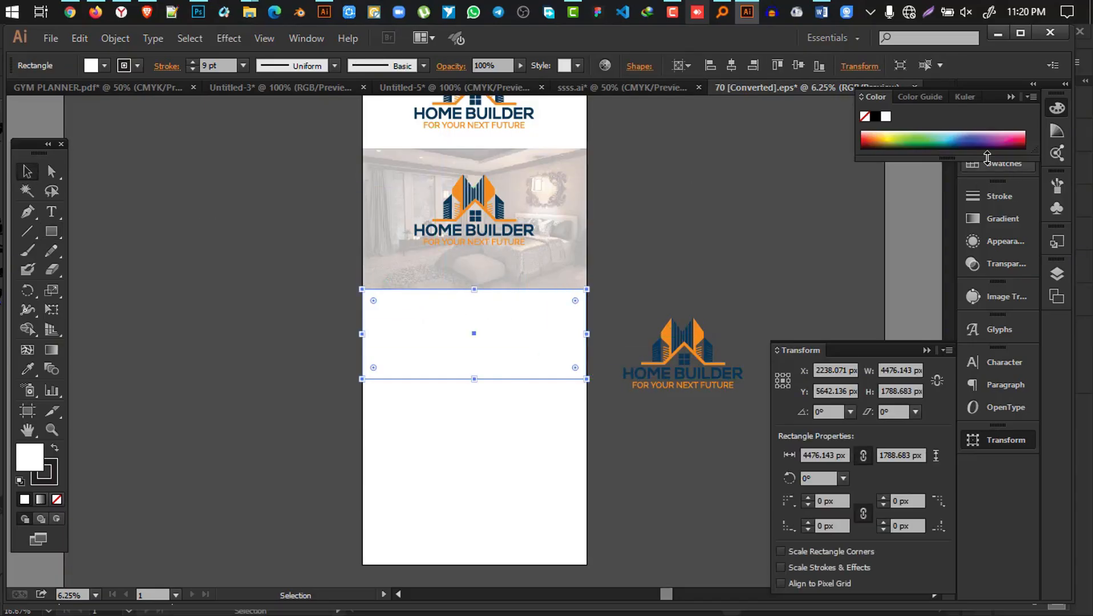
Step: Give the rectangle below the photo a near-black fill and remove its stroke
left_click(969, 145)
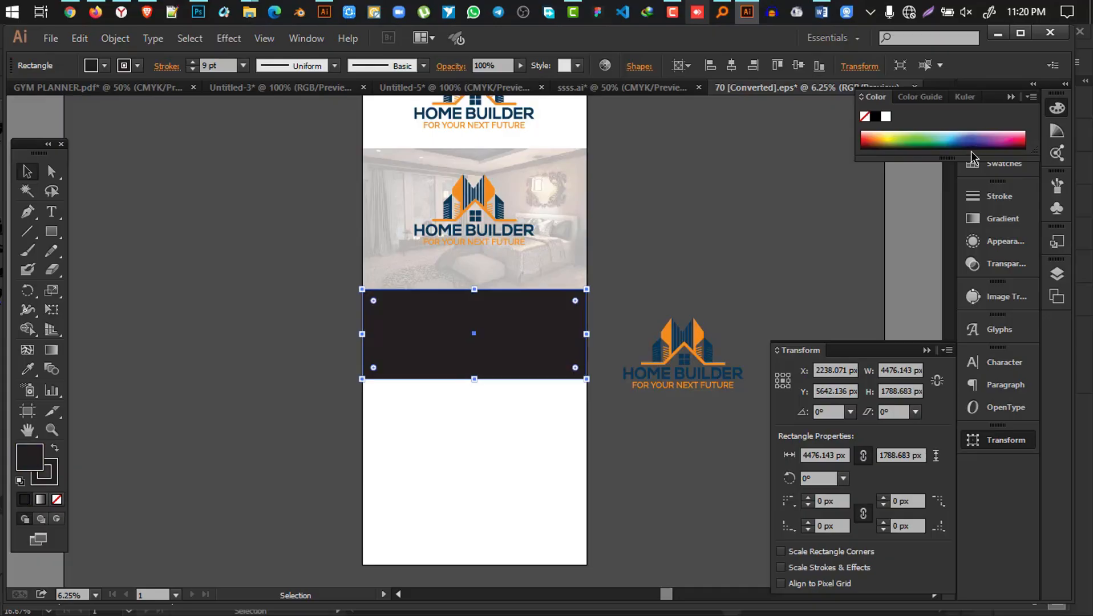
left_click_drag(971, 145, 980, 154)
left_click(56, 471)
left_click(57, 500)
Step: Change the fill of the near-black rectangle below the photo to dark navy #000033
left_click(34, 448)
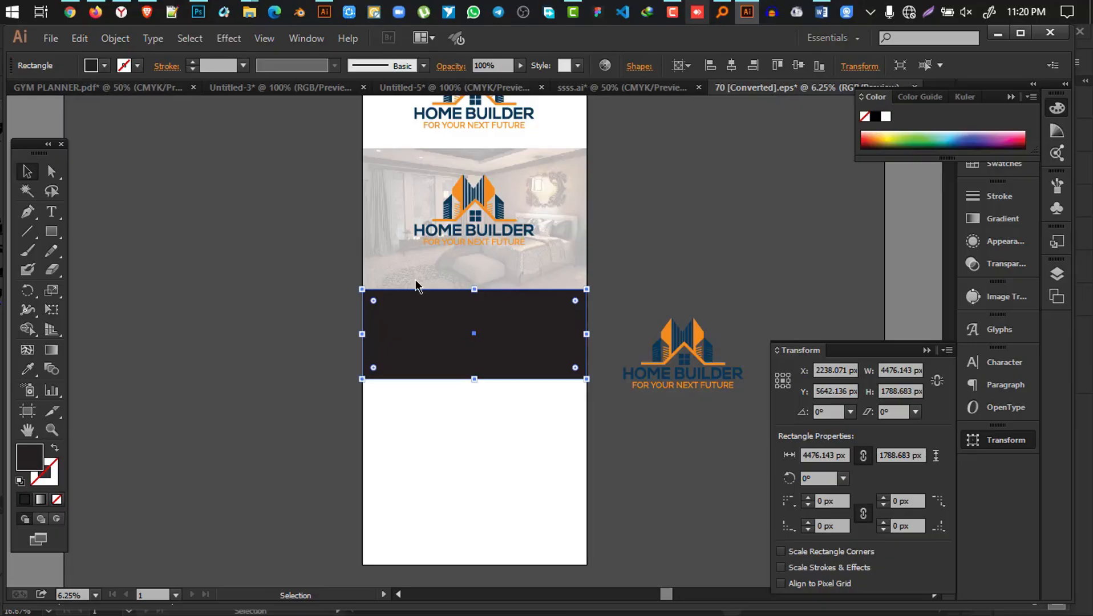
left_click(718, 451)
left_click(717, 443)
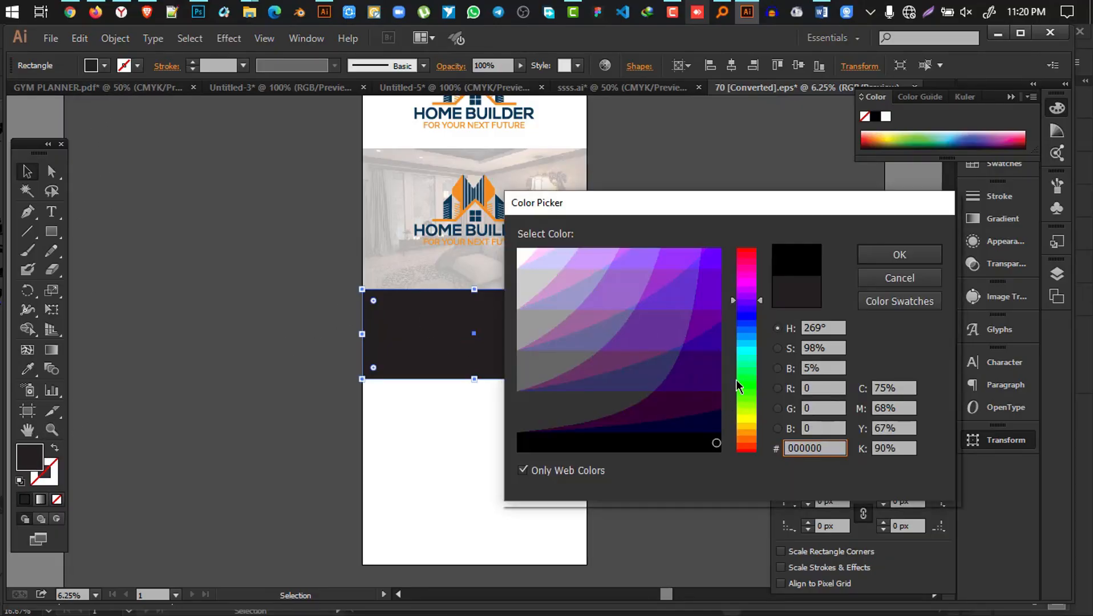
left_click_drag(754, 308, 754, 303)
left_click(723, 424)
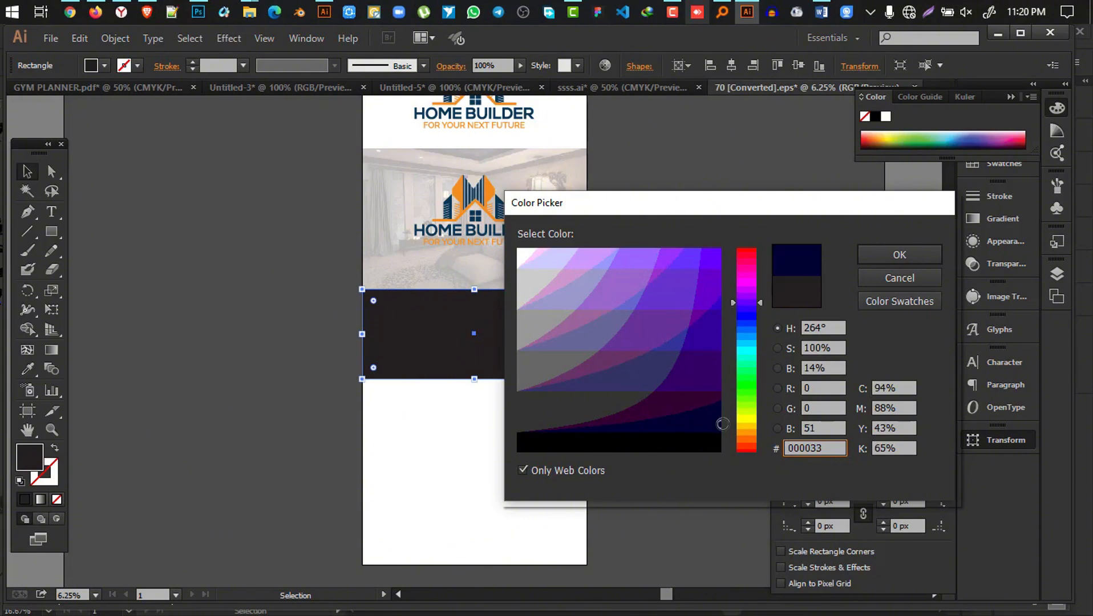
left_click(753, 330)
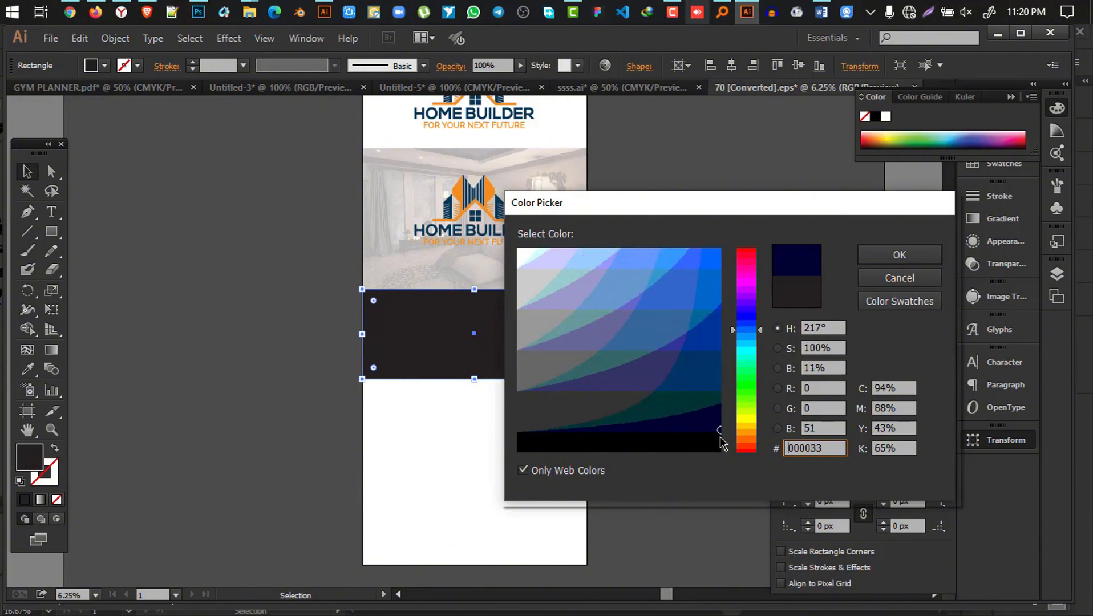
left_click(899, 255)
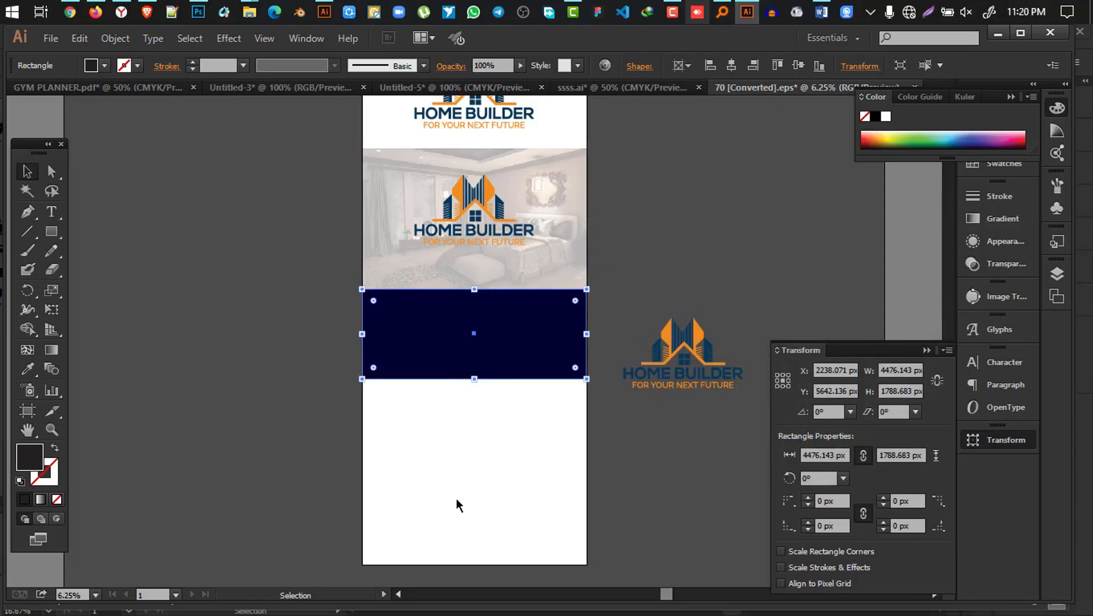
left_click(548, 459)
Step: Recolour all the dark blue parts of the spare logo beside the artboard to white, leaving its orange parts as they are
left_click(672, 356)
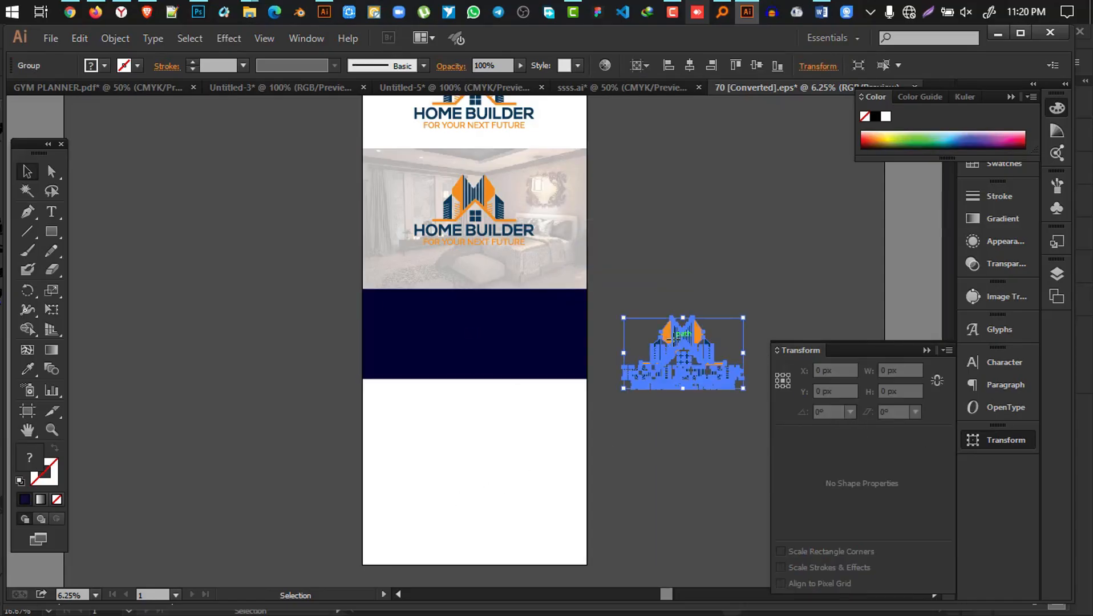
scroll(692, 338, "up", 3)
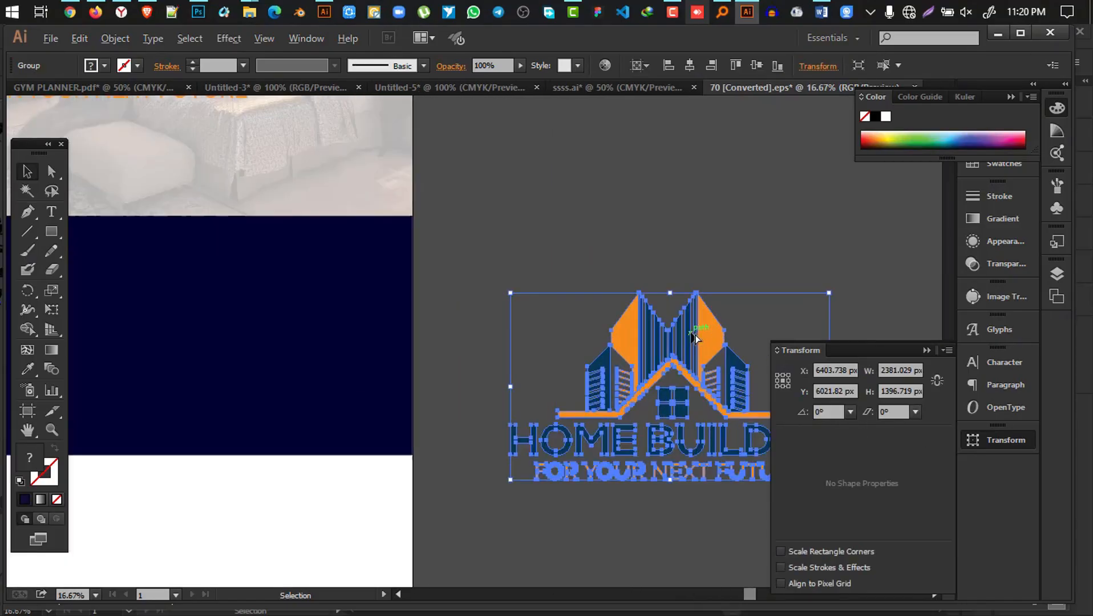
double_click(704, 324)
left_click(702, 325)
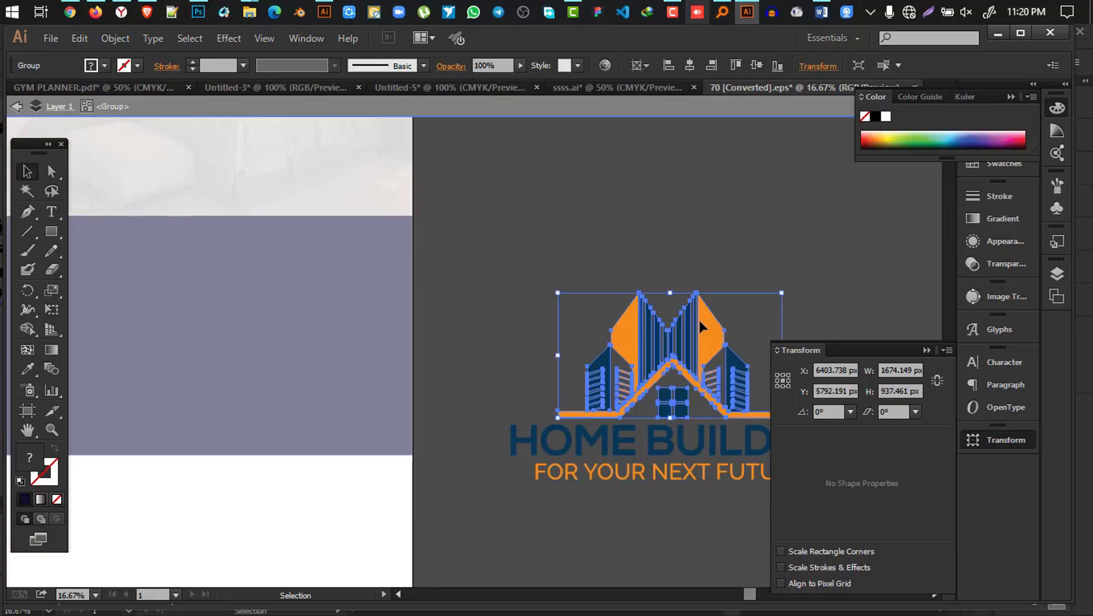
scroll(679, 331, "down", 2)
left_click(667, 343)
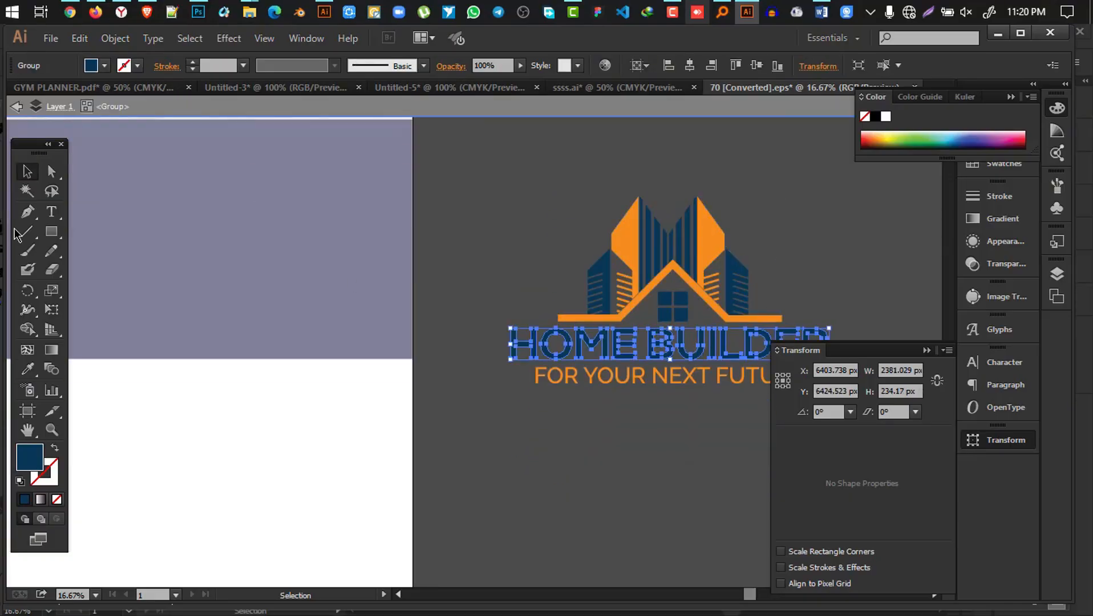
left_click(27, 190)
left_click(608, 271)
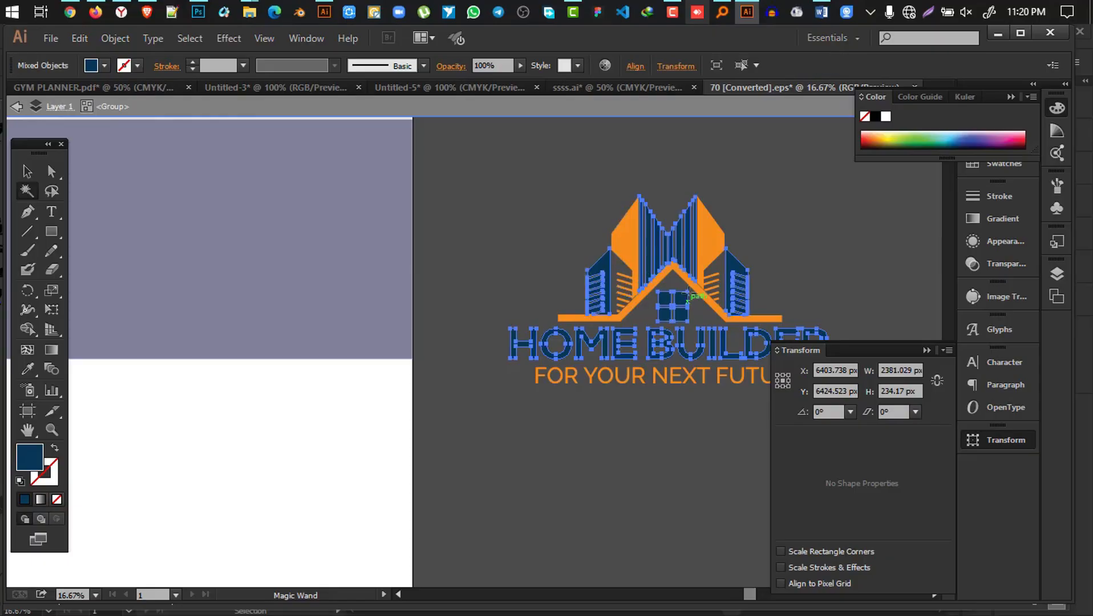
left_click(26, 371)
left_click(312, 424)
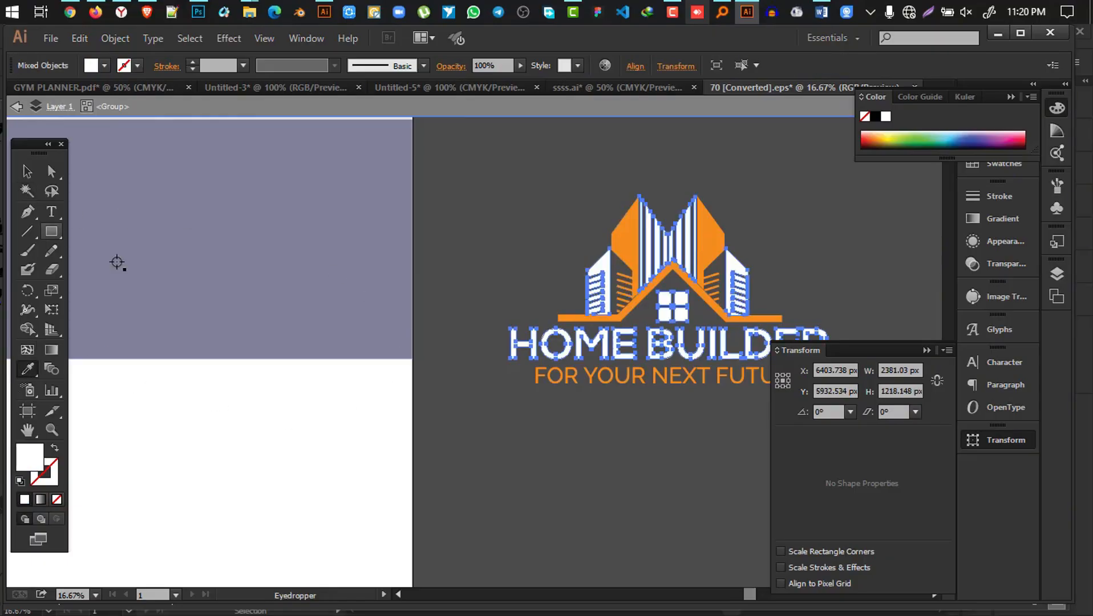
left_click(29, 174)
double_click(487, 439)
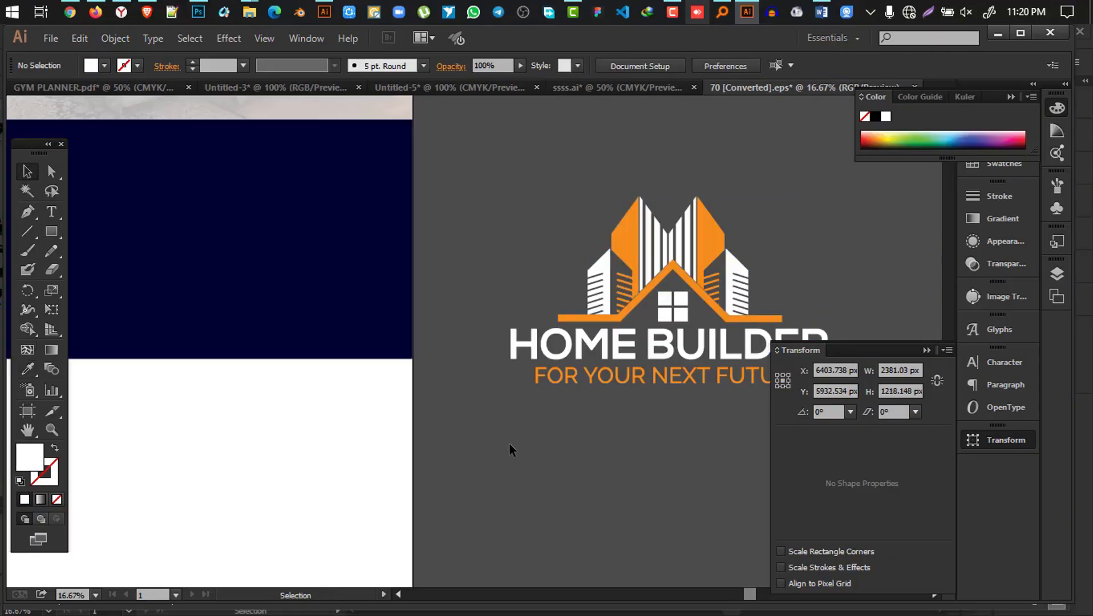
Step: Duplicate the white-and-orange logo on the empty canvas and move one of the two onto the navy panel
scroll(510, 443, "down", 4)
scroll(516, 448, "down", 2)
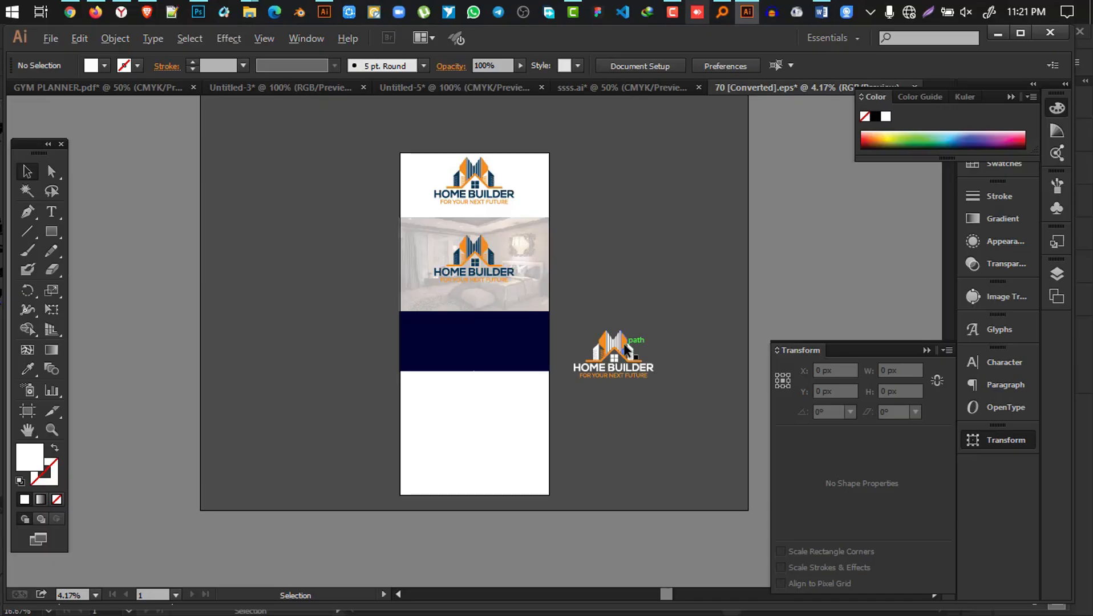
key("alt")
left_click_drag(626, 349, 645, 272)
left_click_drag(620, 353, 487, 339)
Step: Bring the logo on the navy panel to the front and scale it proportionally to about 2138 by 1254 px
scroll(486, 346, "up", 3)
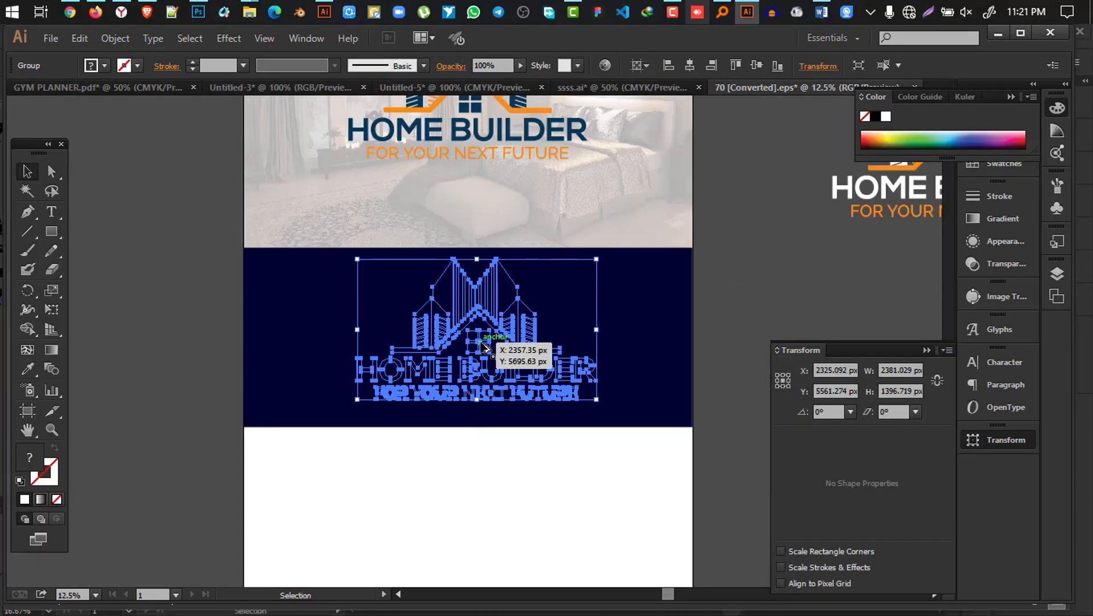
key("a")
key("ctrl+x")
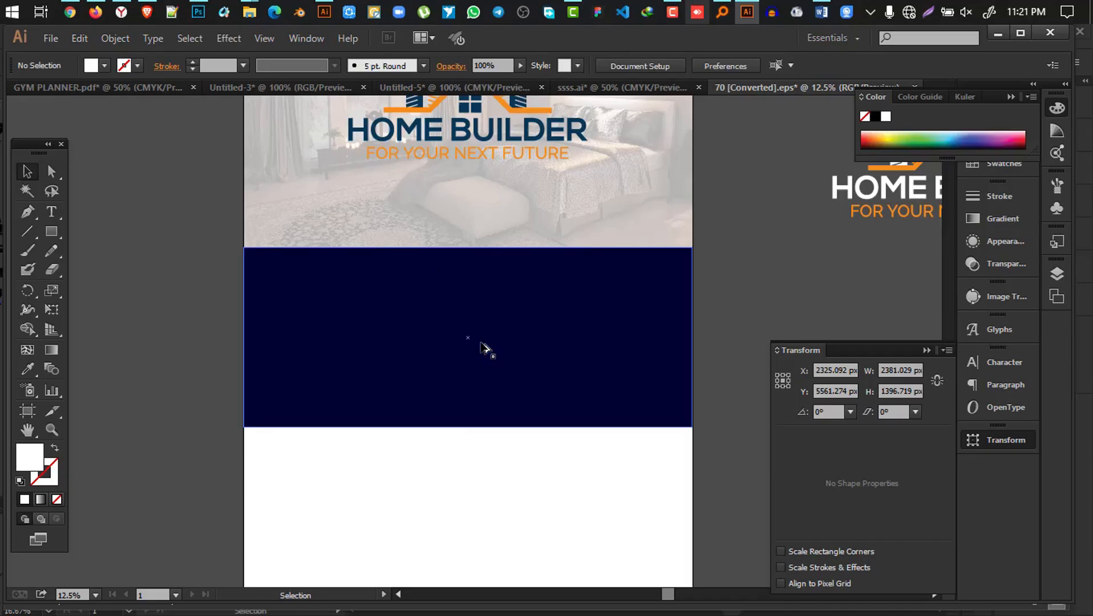
key("ctrl+f")
left_click_drag(484, 345, 477, 311)
left_click(703, 319)
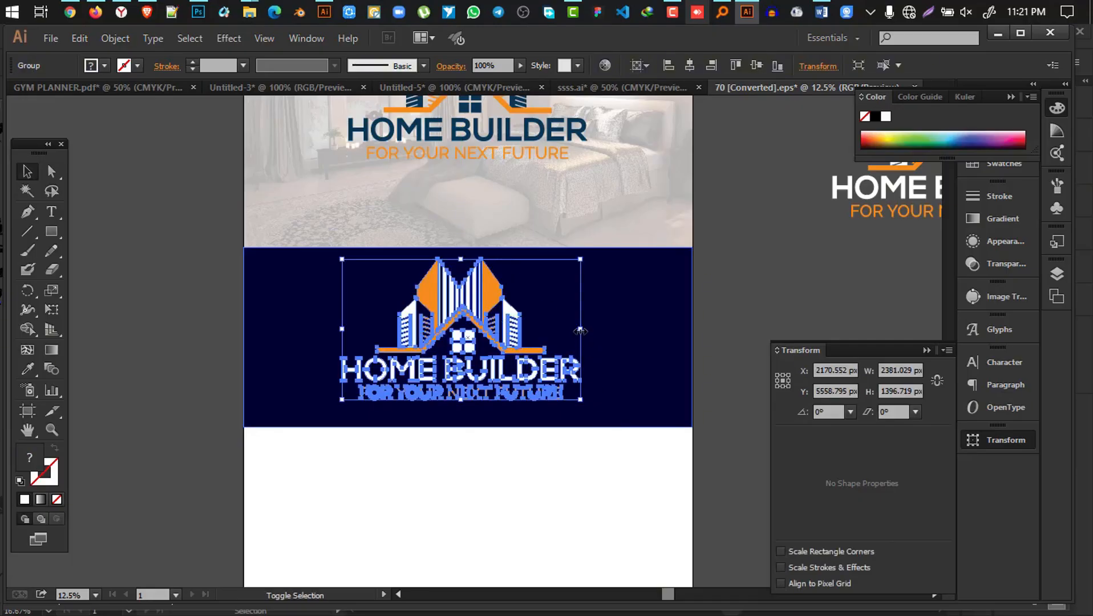
left_click_drag(581, 331, 569, 329)
Step: Duplicate the navy rectangle directly below itself and fill the copy with the logo's orange
scroll(627, 282, "down", 4)
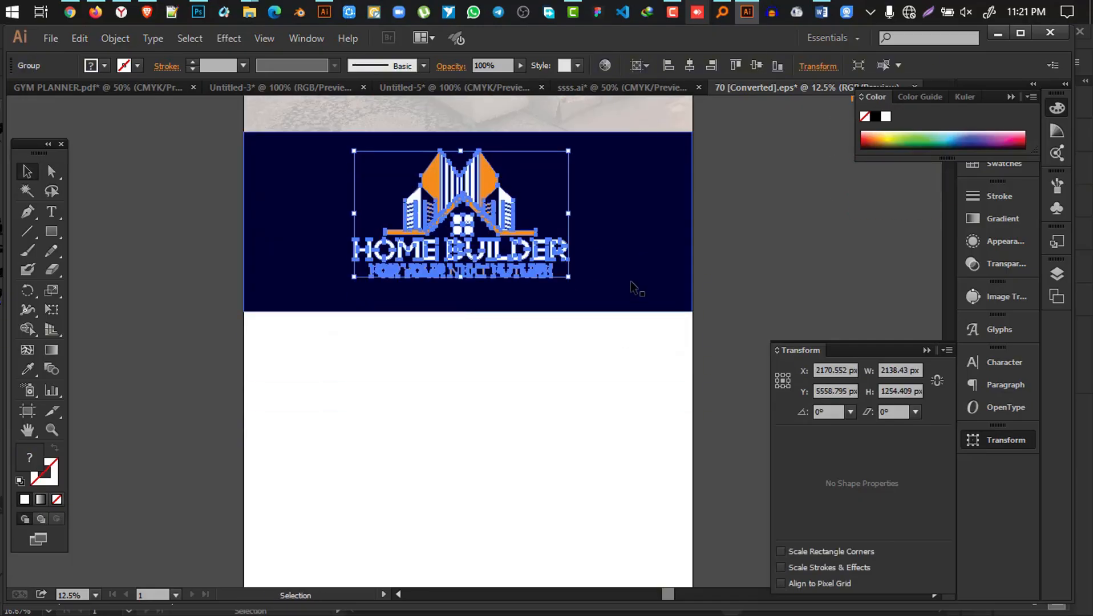
left_click_drag(631, 281, 628, 443)
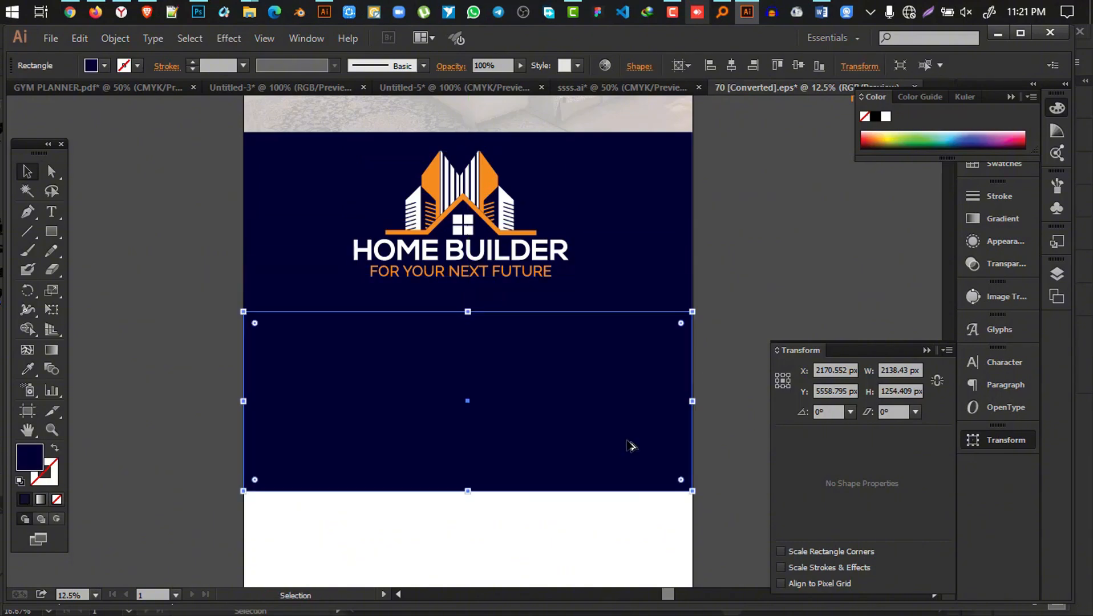
scroll(627, 440, "up", 1)
scroll(629, 445, "up", 1)
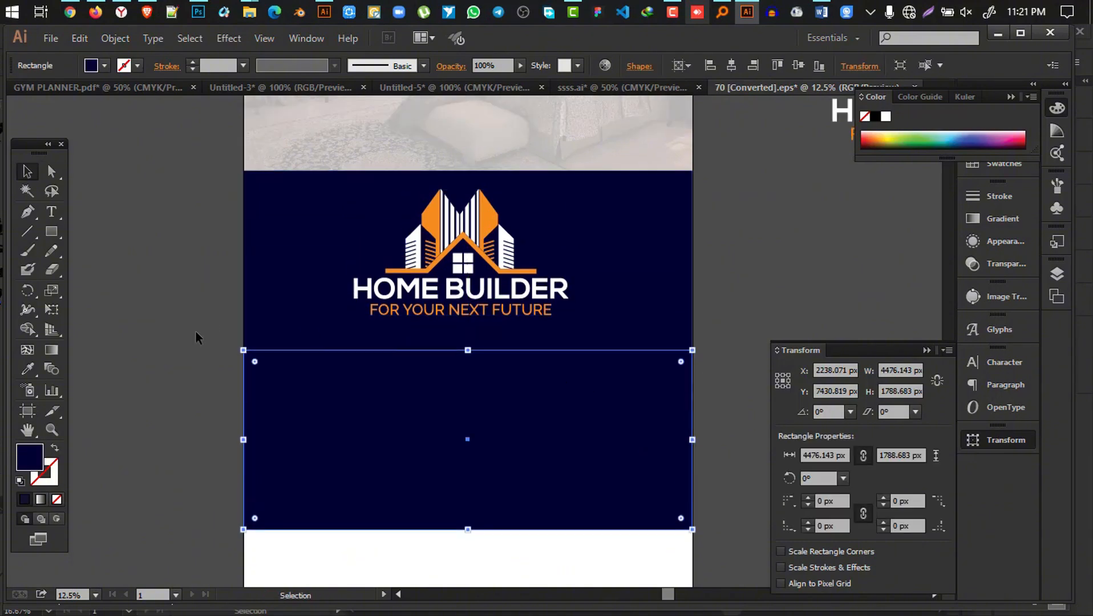
left_click(27, 368)
left_click(435, 210)
scroll(436, 210, "up", 2)
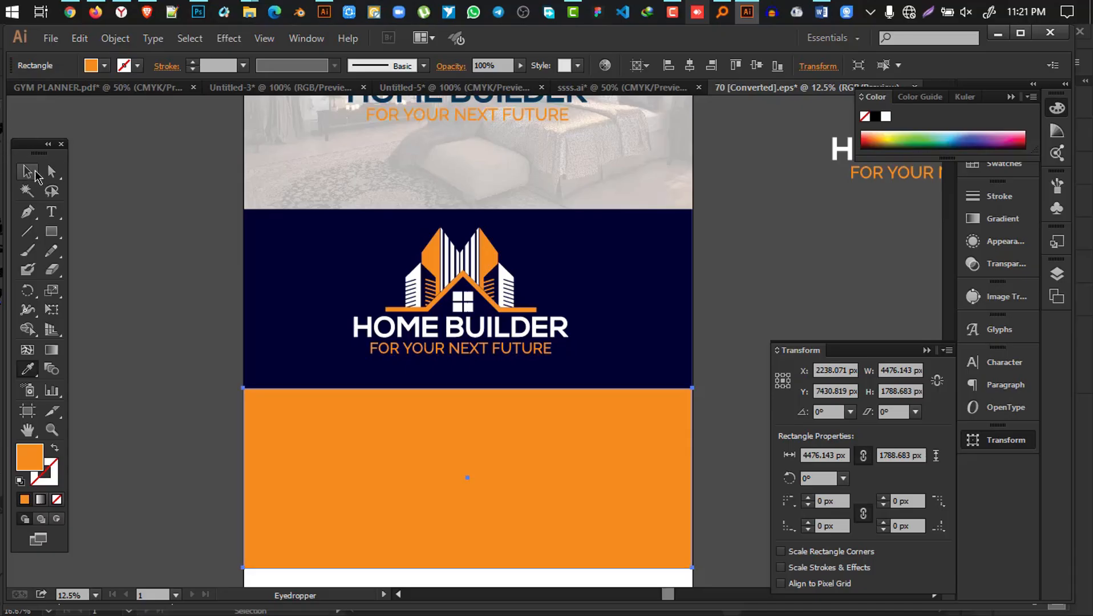
left_click(27, 171)
left_click(769, 284)
Step: Recolour all the orange parts of the spare white-and-orange logo beside the artboard to the dark navy of the panel
scroll(748, 288, "down", 1)
scroll(708, 266, "right", 3)
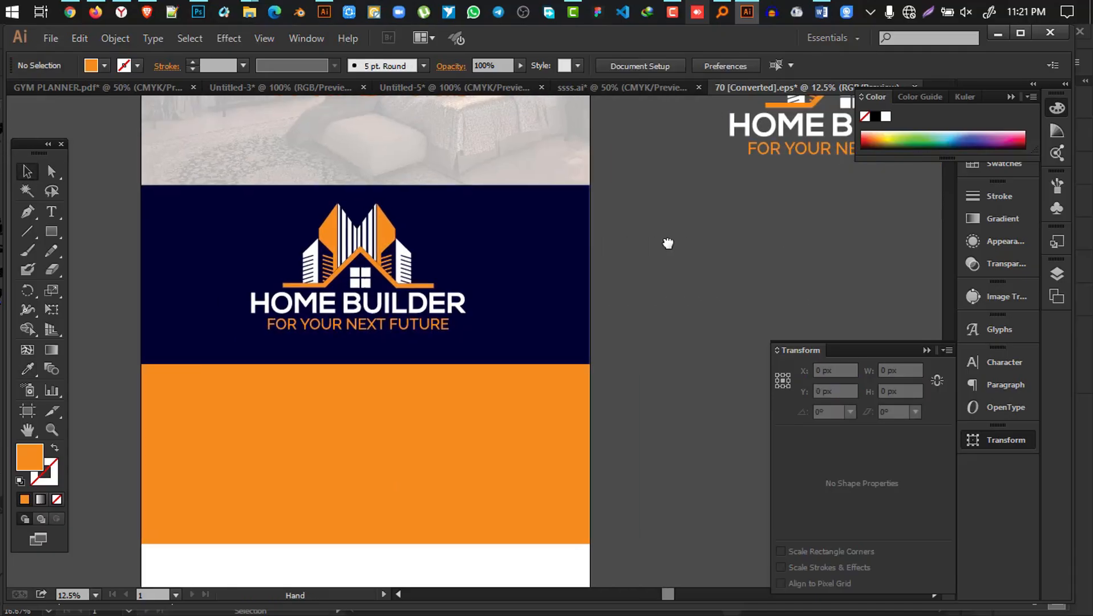
left_click_drag(759, 118, 746, 184)
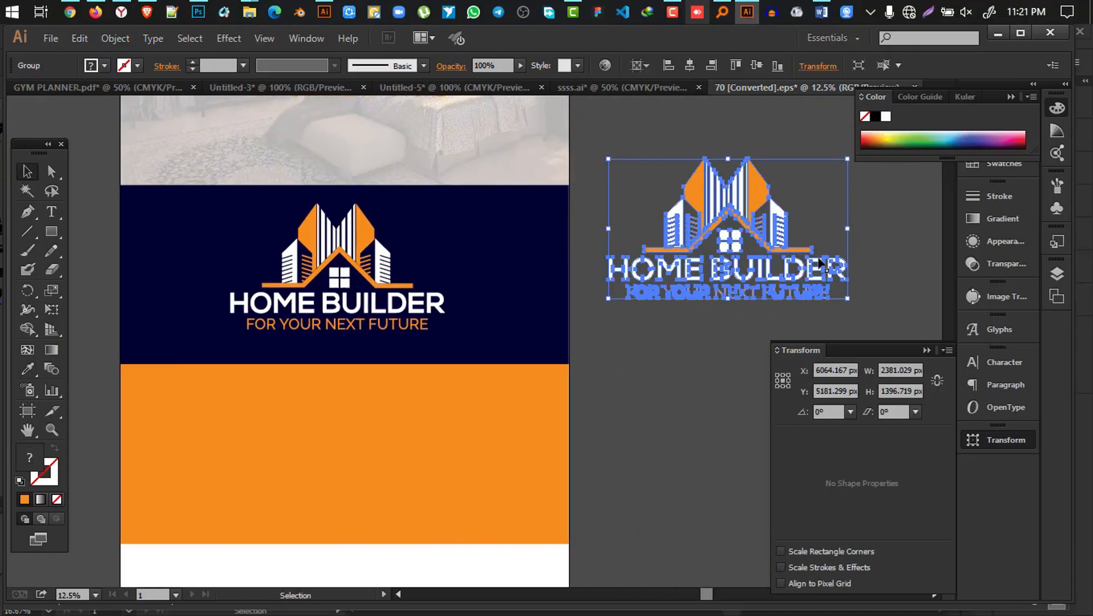
double_click(746, 183)
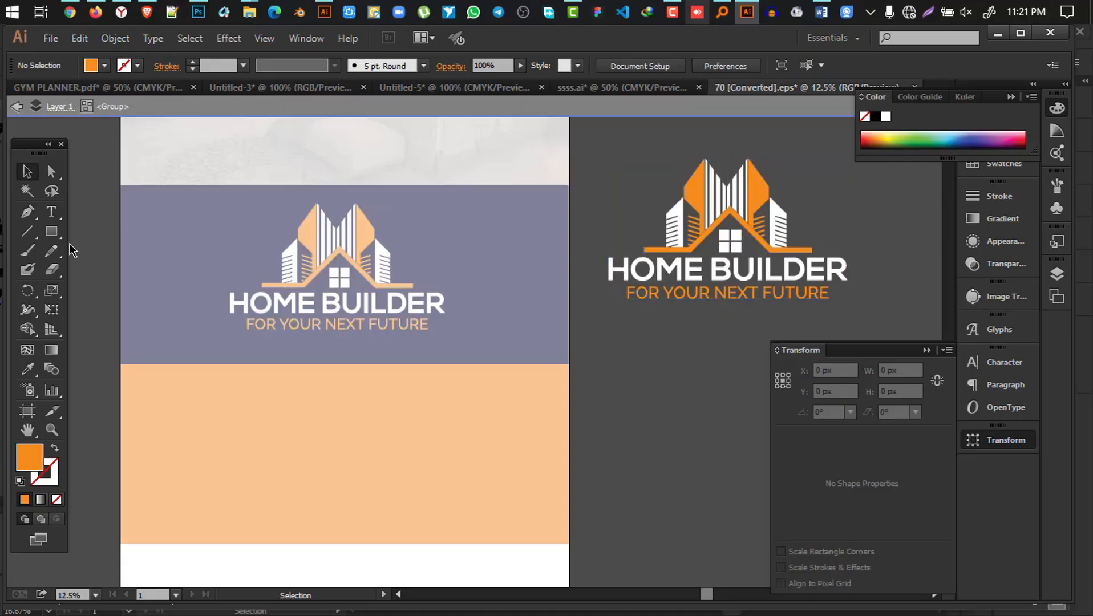
left_click(27, 191)
left_click(747, 203)
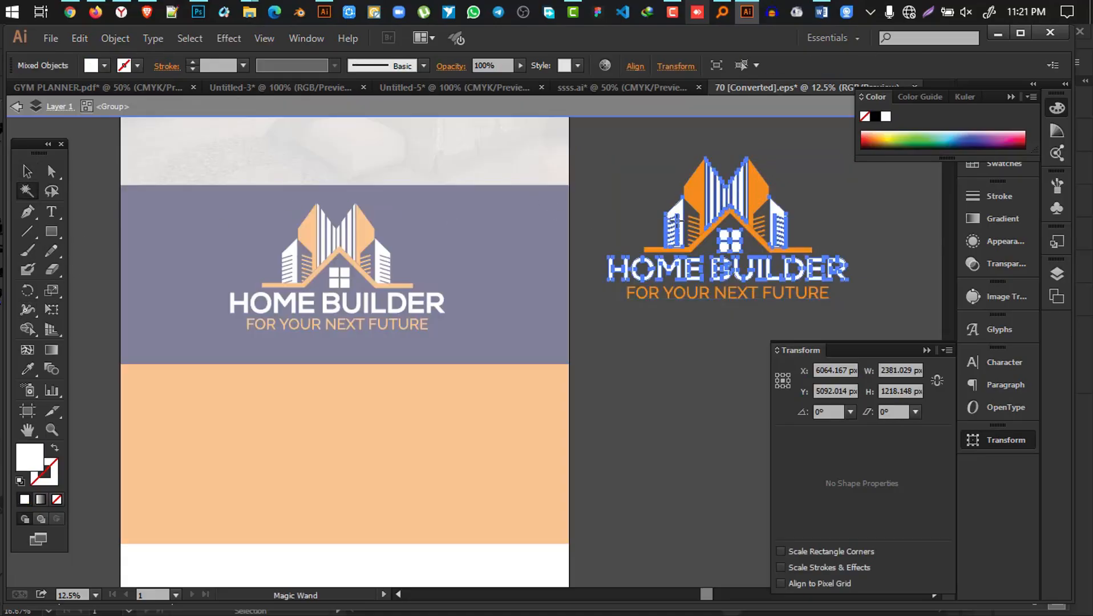
left_click(697, 182)
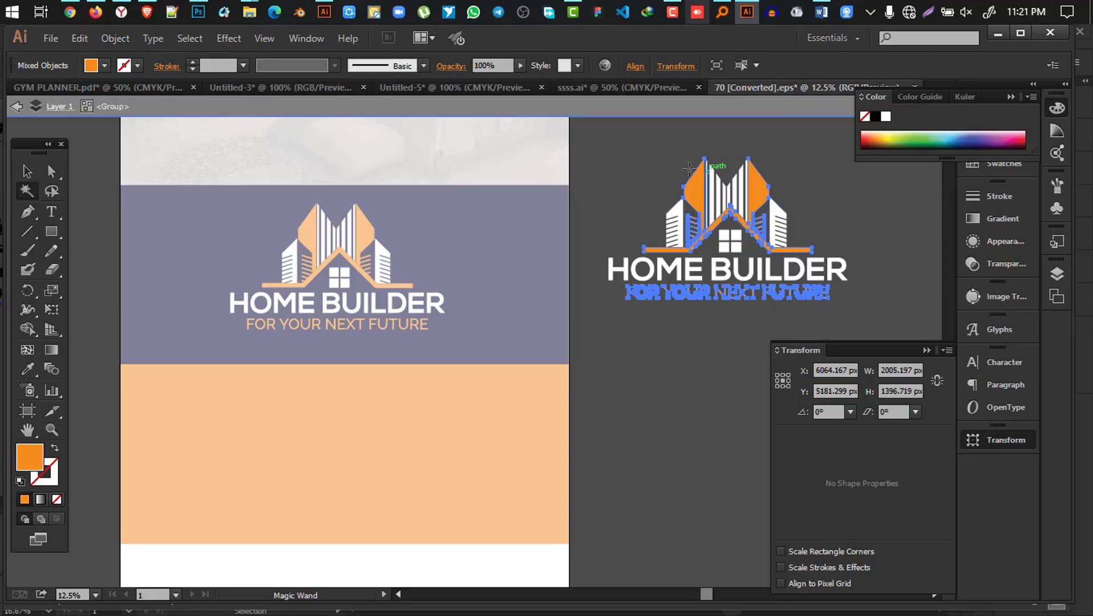
left_click(27, 369)
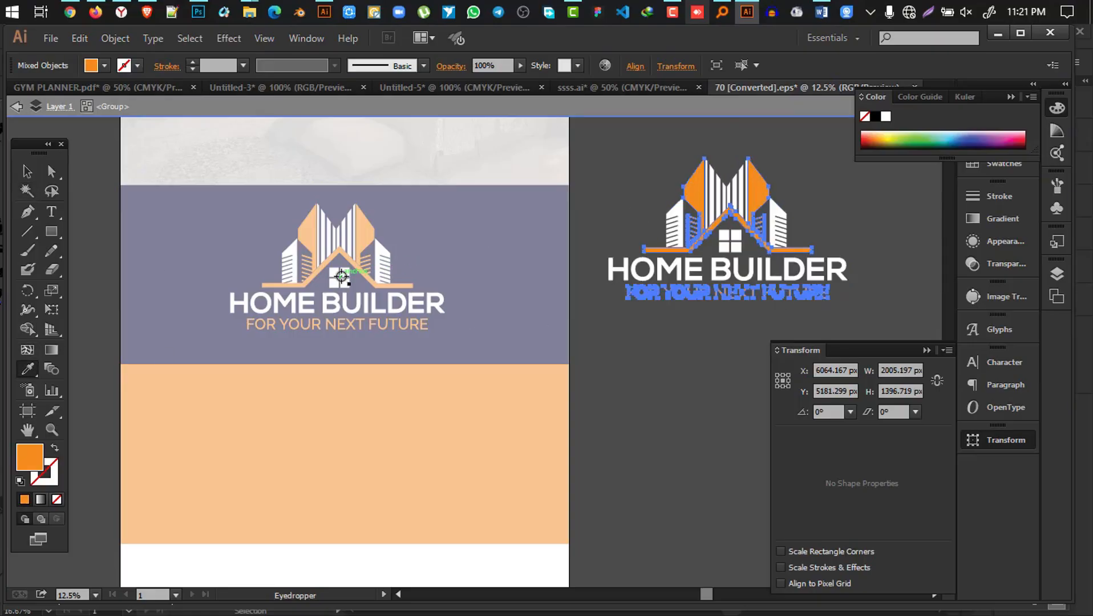
left_click(535, 246)
key("v")
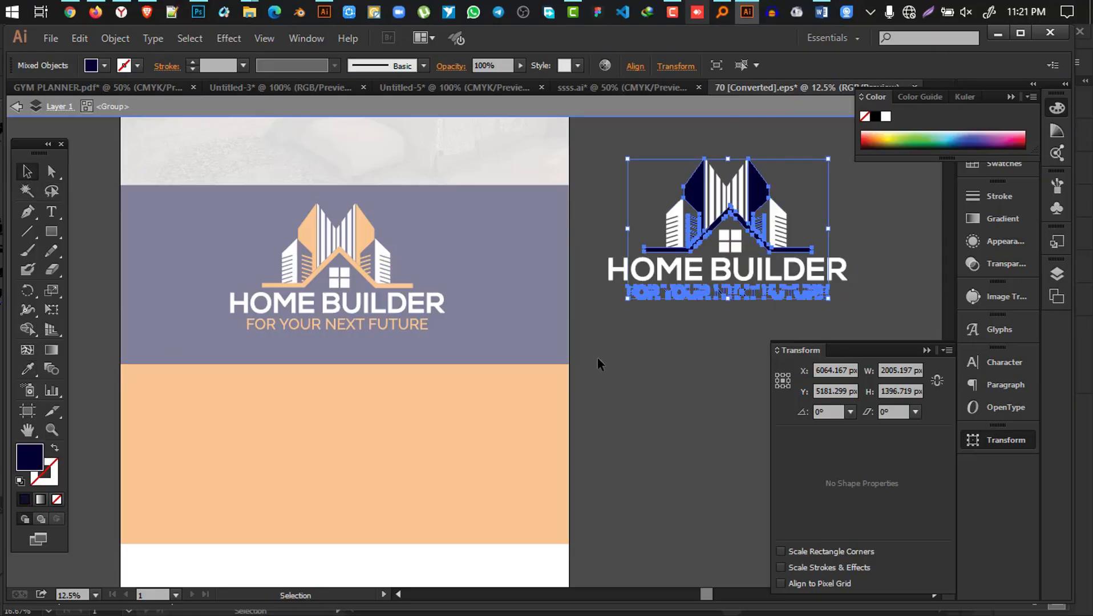
double_click(684, 386)
Step: Move the white-and-navy logo onto the orange panel, centred across its width, and bring it to the front
scroll(685, 385, "down", 3)
left_click_drag(747, 163, 355, 339)
key("a")
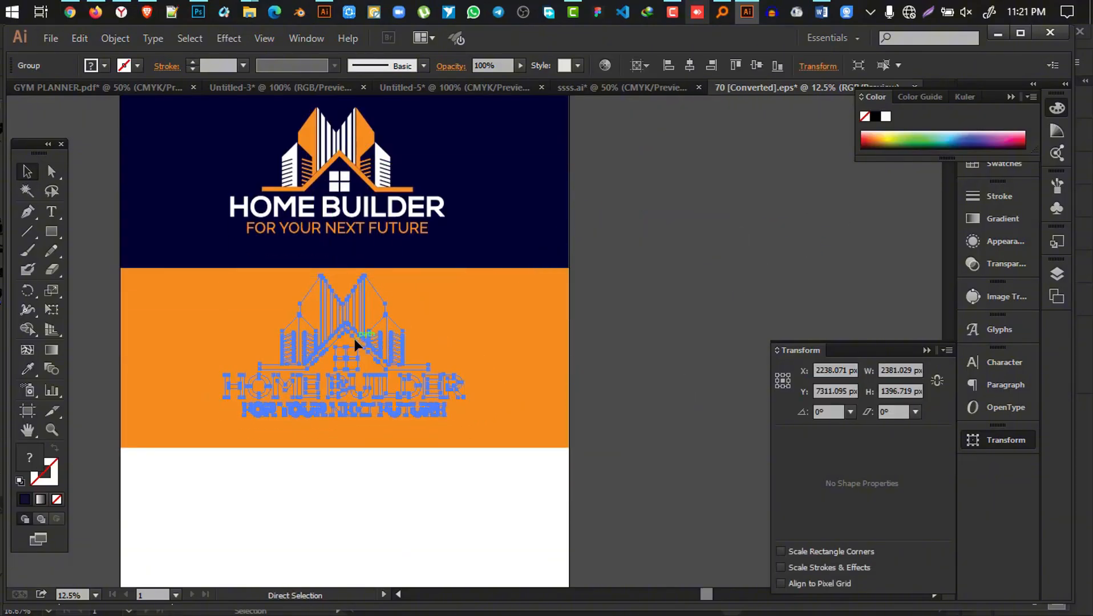
key("ctrl+z")
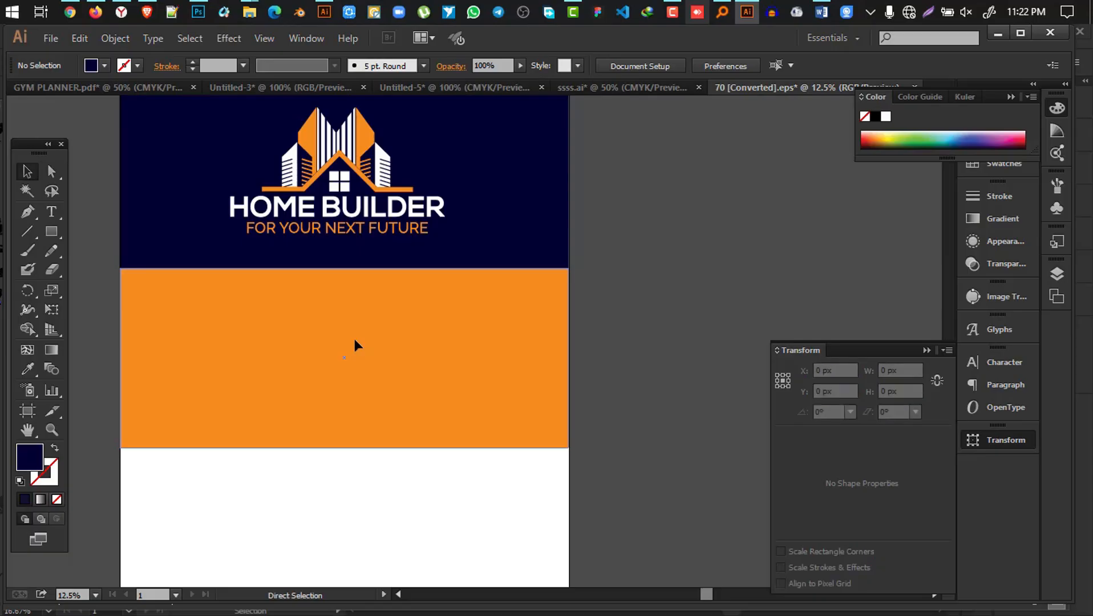
key("ctrl+shift+z")
left_click(706, 347)
Step: Place a copy of the original blue-and-orange logo in the white area below the orange panel, left of centre
scroll(705, 347, "up", 1)
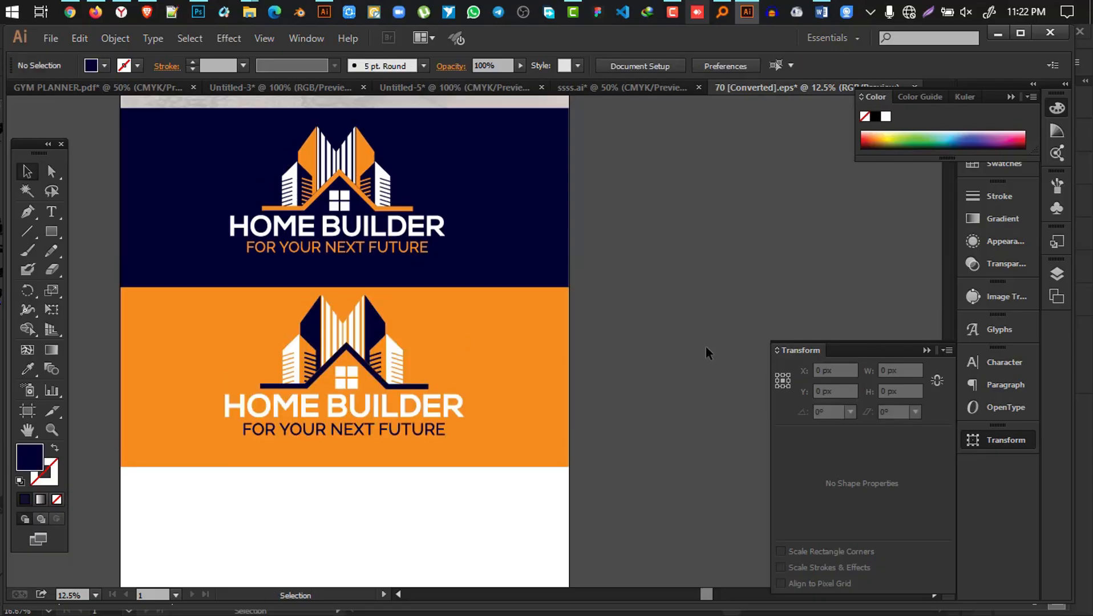
scroll(462, 395, "up", 3)
scroll(460, 390, "down", 11)
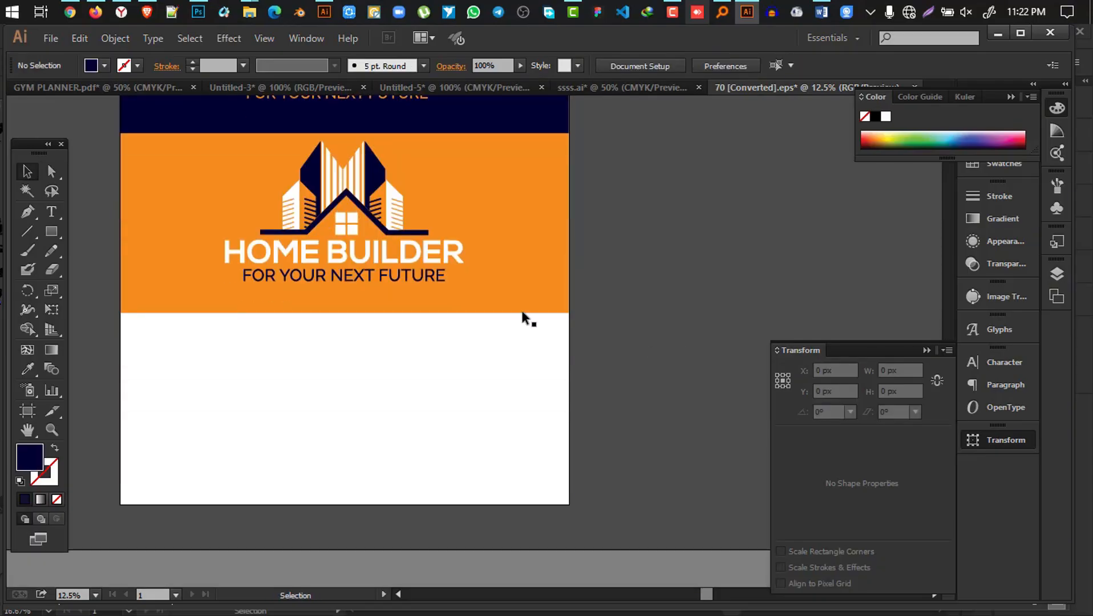
key("space")
left_click_drag(669, 220, 832, 248)
left_click_drag(510, 220, 504, 407)
scroll(504, 407, "up", 2)
left_click_drag(504, 407, 535, 428)
scroll(535, 429, "down", 3)
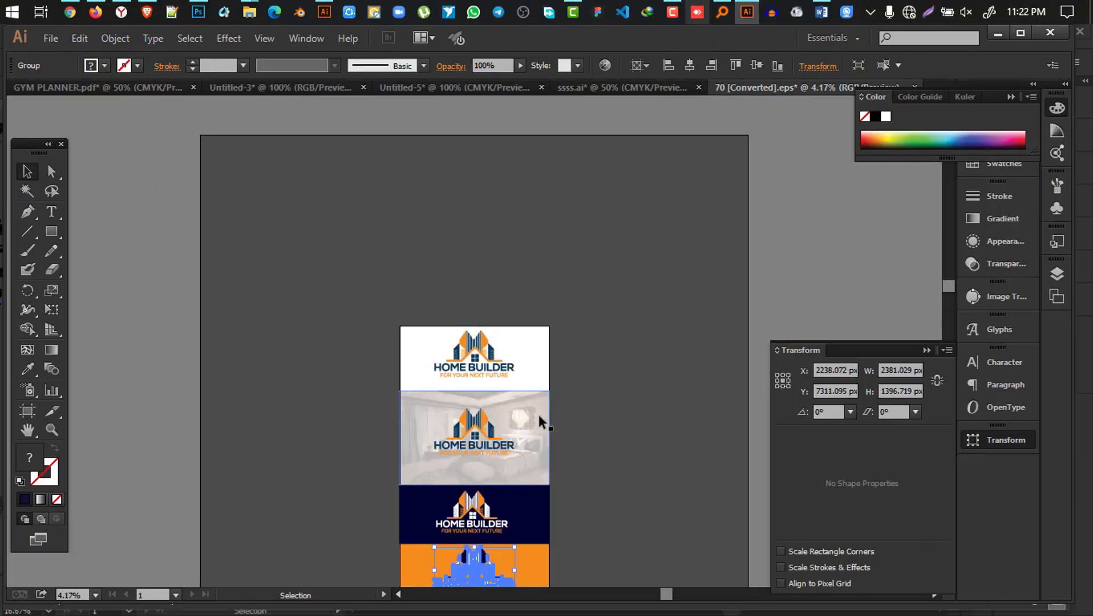
left_click_drag(474, 382, 450, 456)
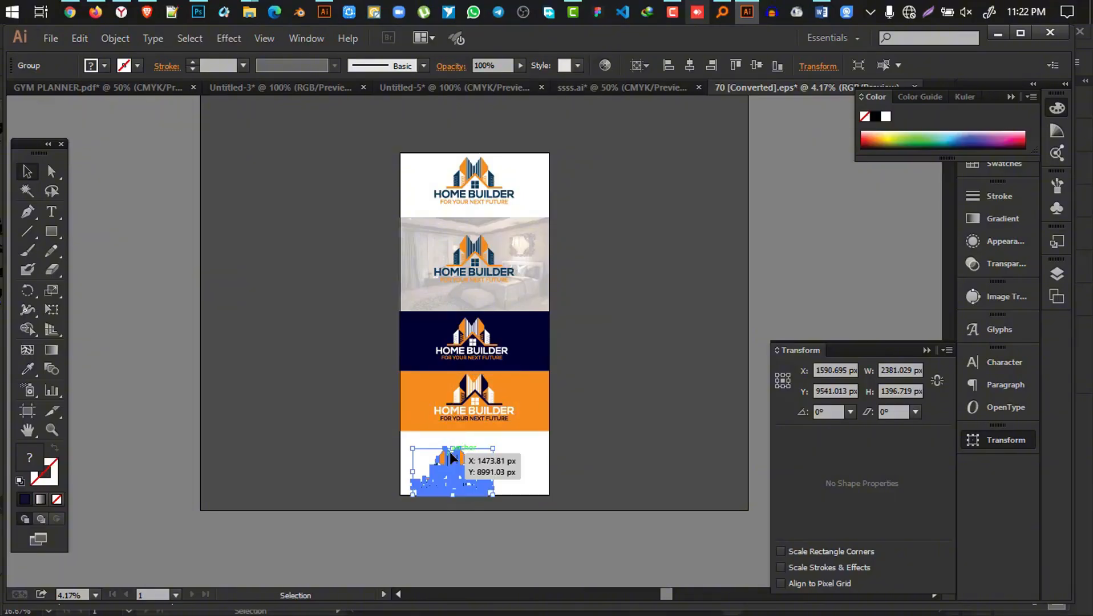
scroll(451, 454, "up", 1)
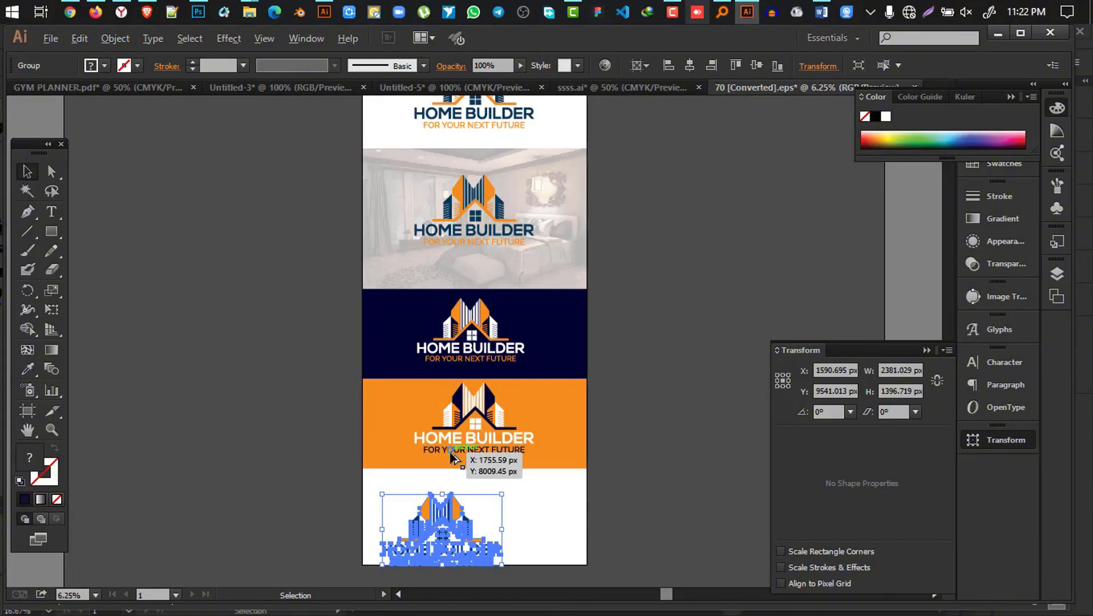
scroll(452, 455, "down", 3)
scroll(380, 439, "up", 3)
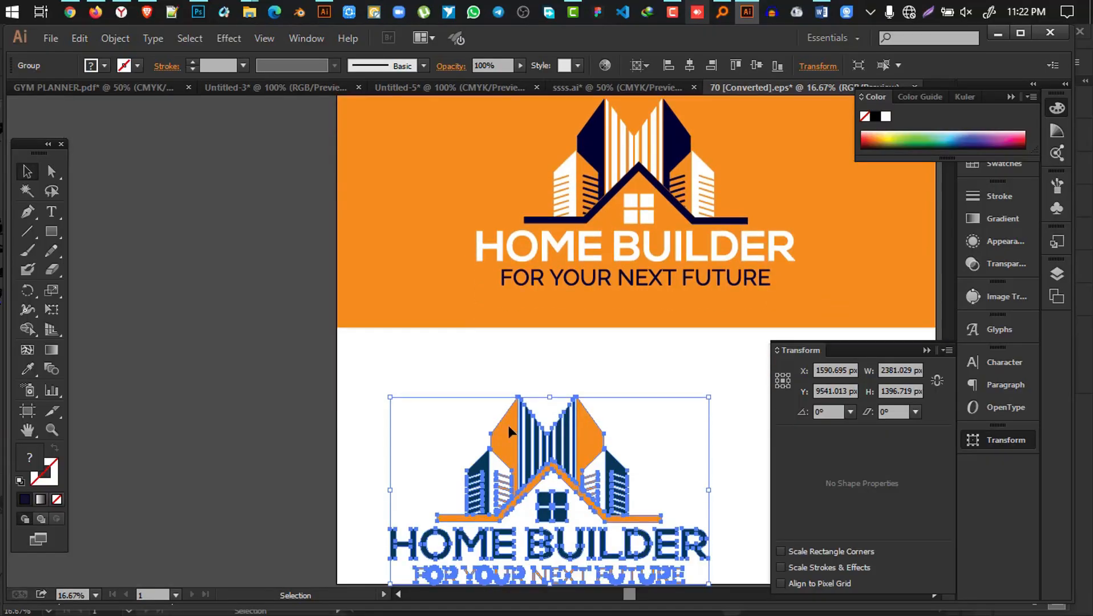
Step: Move the logo copy up against the lower edge of the orange panel and ungroup it
scroll(509, 425, "down", 2)
left_click(927, 350)
left_click_drag(822, 281, 662, 267)
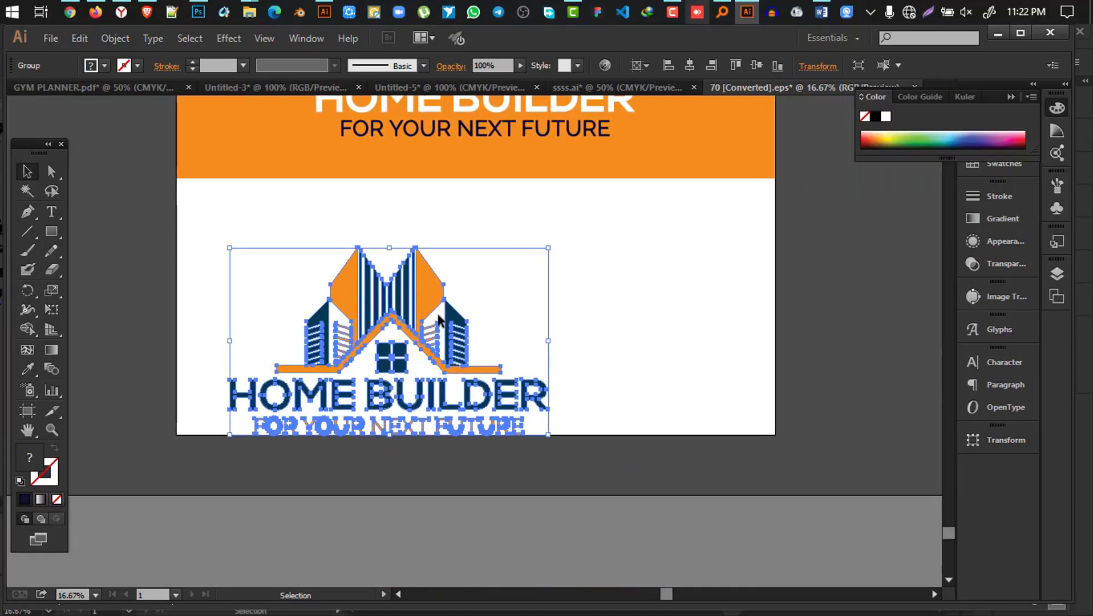
left_click_drag(423, 315, 415, 246)
right_click(415, 246)
left_click(485, 341)
left_click(673, 378)
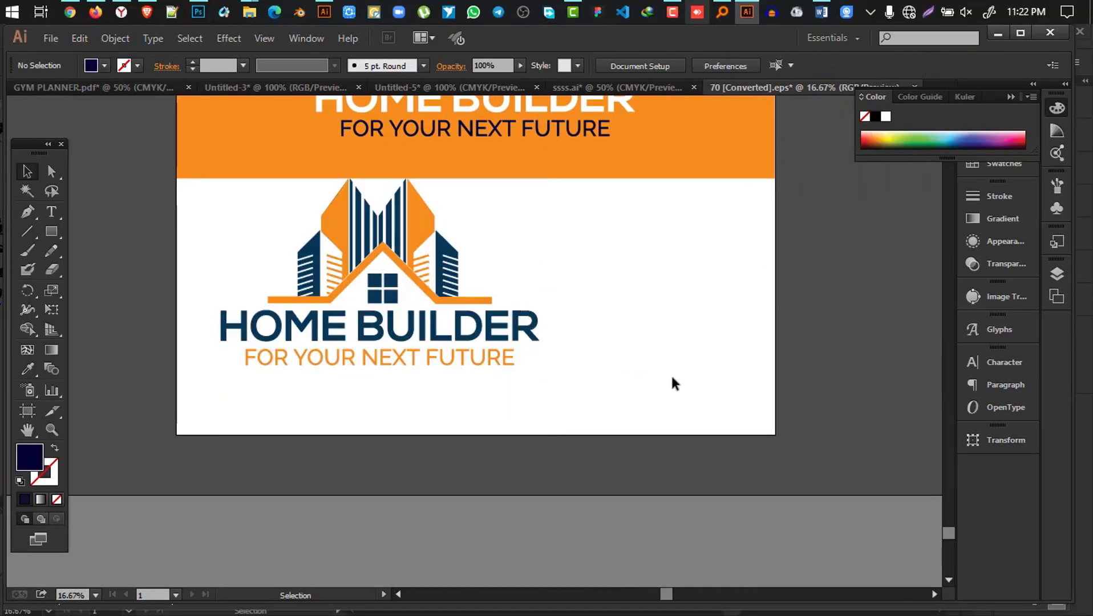
Step: Pull the name and tagline away from the building icon, then shrink the icon and place it left of centre in the white area
left_click(425, 331)
left_click_drag(393, 330, 804, 358)
left_click(374, 244)
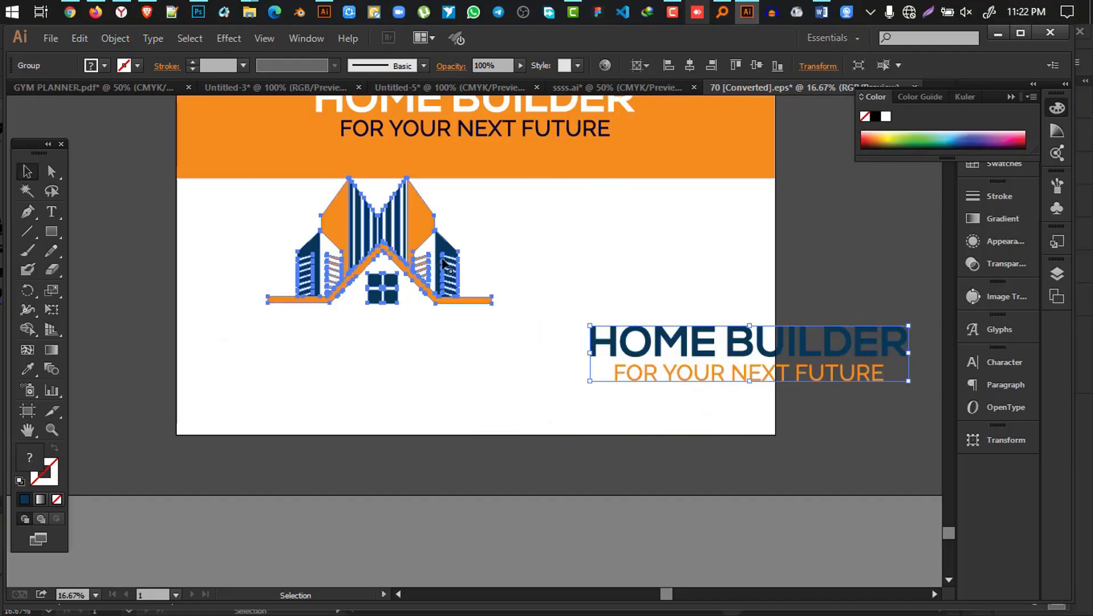
left_click_drag(494, 244, 418, 242)
left_click_drag(350, 255, 339, 309)
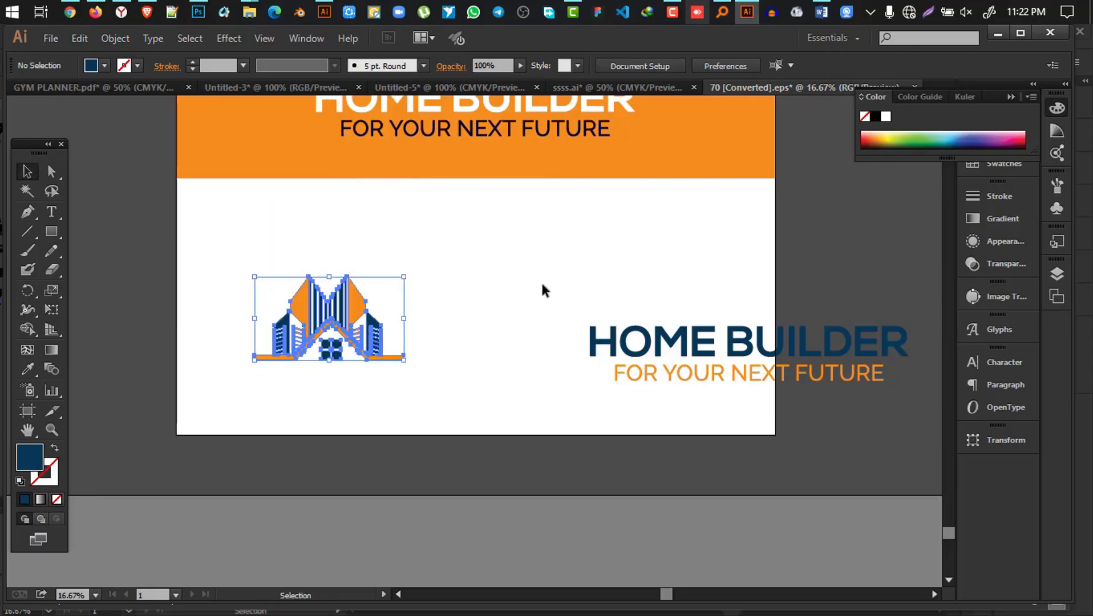
Step: Separate the HOME BUILDER name from the tagline and place it to the right of the small icon
left_click(571, 303)
left_click(682, 344)
left_click_drag(682, 345, 510, 312)
left_click(696, 438)
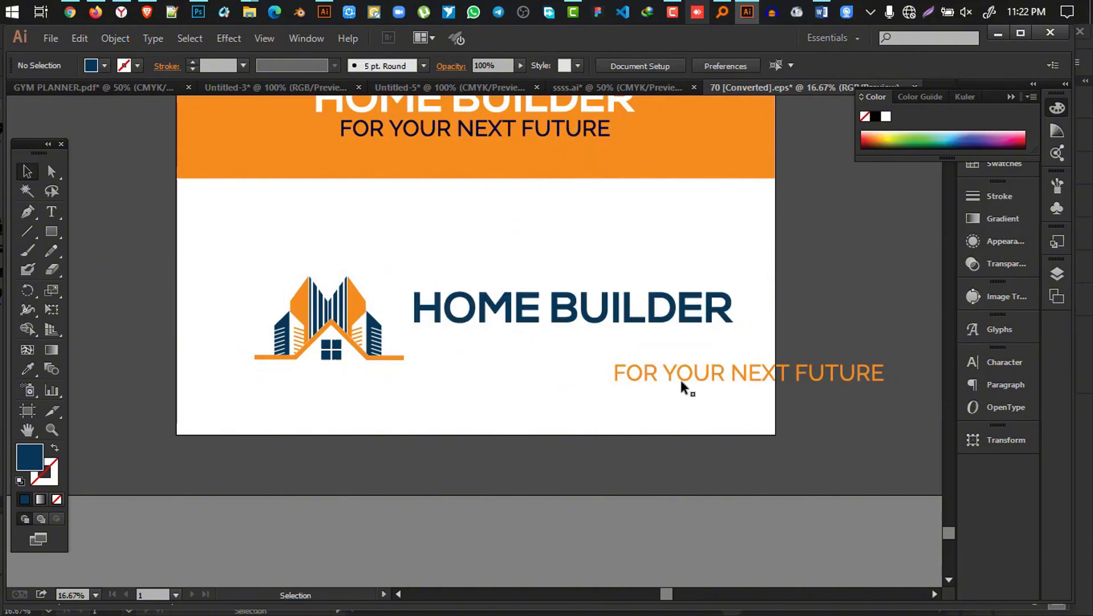
Step: Place the tagline under the HOME BUILDER name, left-aligned, and enlarge it to the name's full width
left_click_drag(682, 378, 490, 347)
left_click_drag(688, 350, 734, 354)
left_click(587, 360)
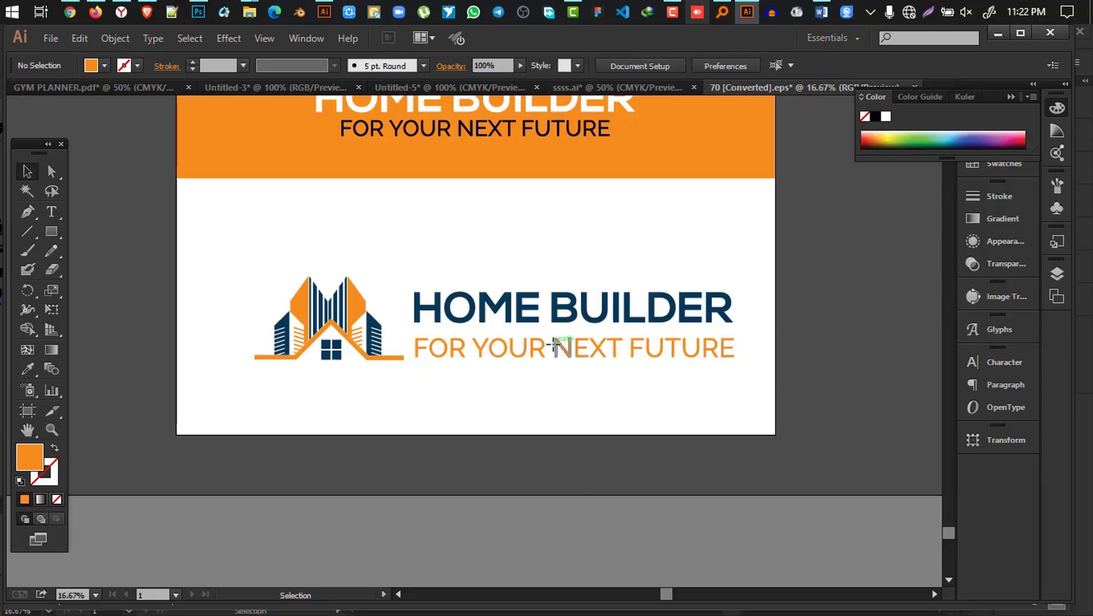
left_click(554, 345)
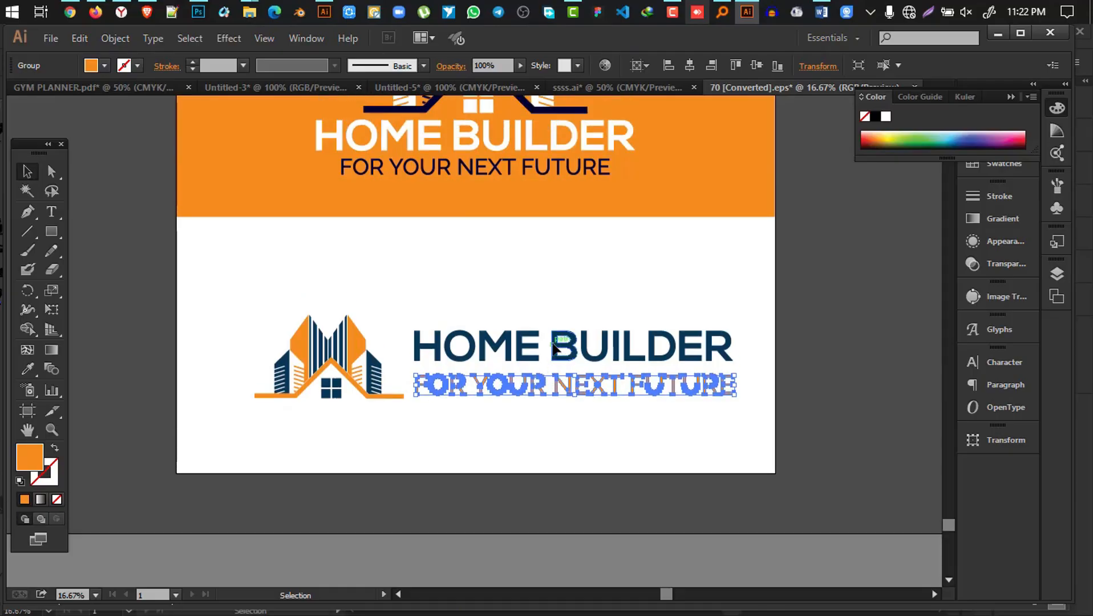
left_click(628, 382)
Step: Extend the artboard upward above the first logo to a height of about 12521 px
key("ctrl+minus")
scroll(628, 386, "up", 2)
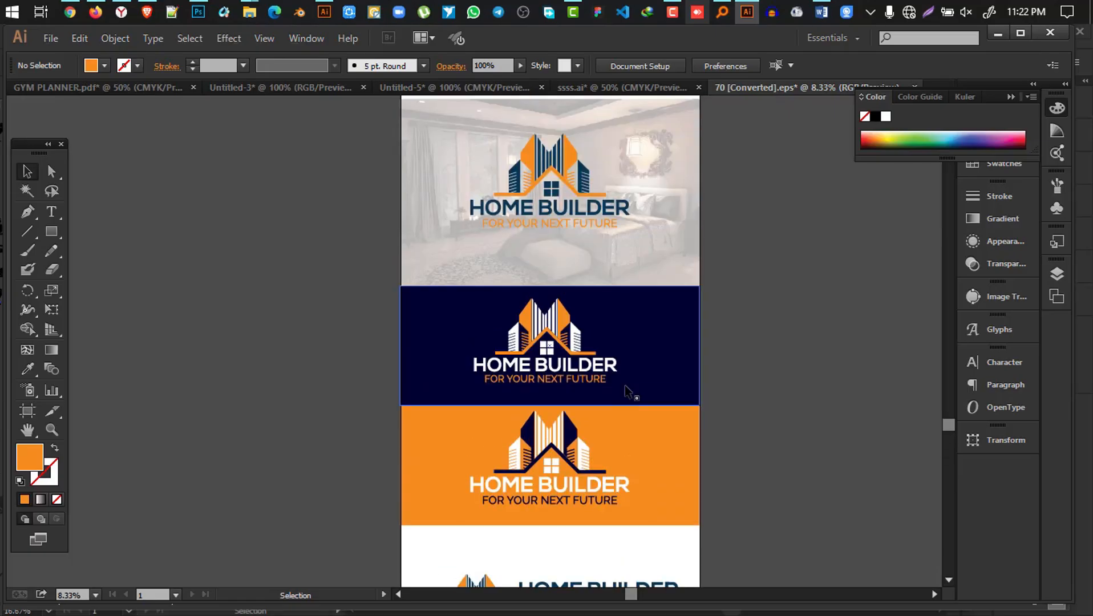
scroll(628, 385, "down", 3)
scroll(626, 378, "down", 2)
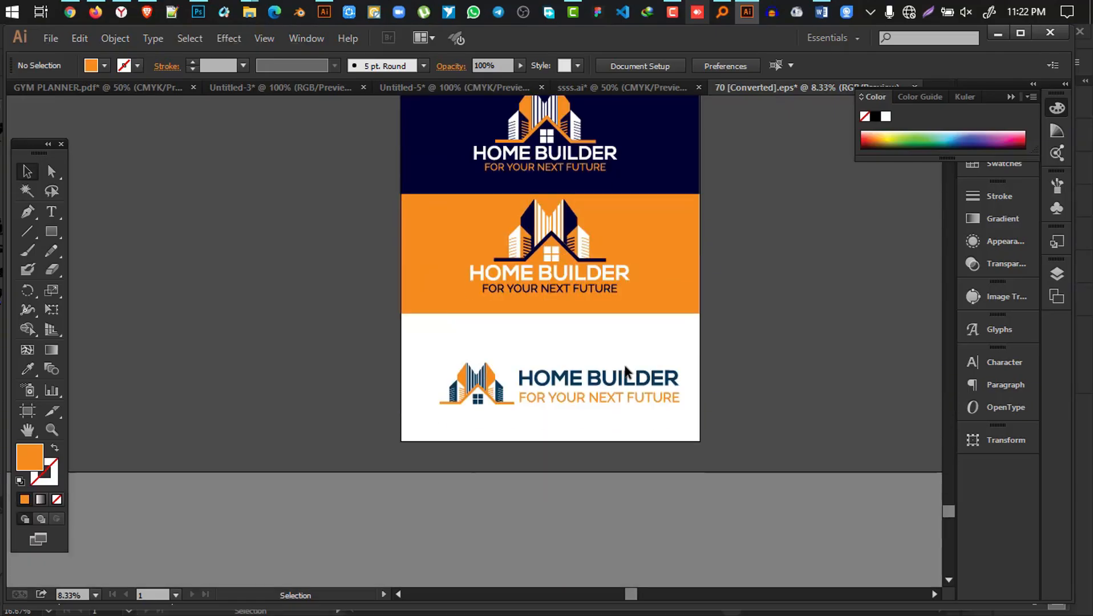
scroll(625, 370, "up", 2)
key("ctrl+minus")
key("ctrl+minus")
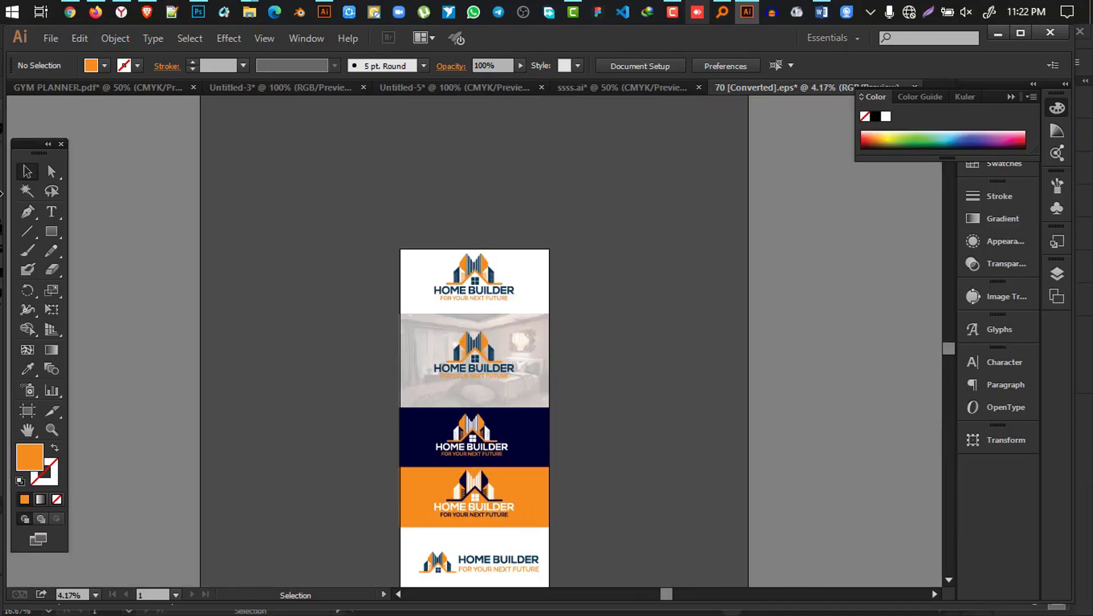
left_click(27, 411)
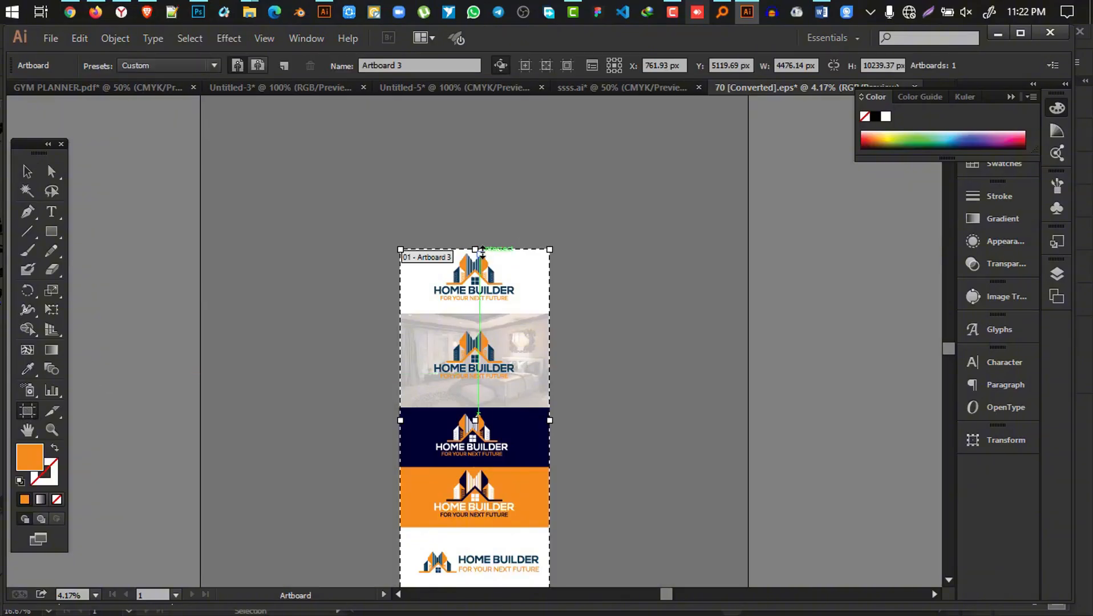
left_click_drag(476, 250, 476, 172)
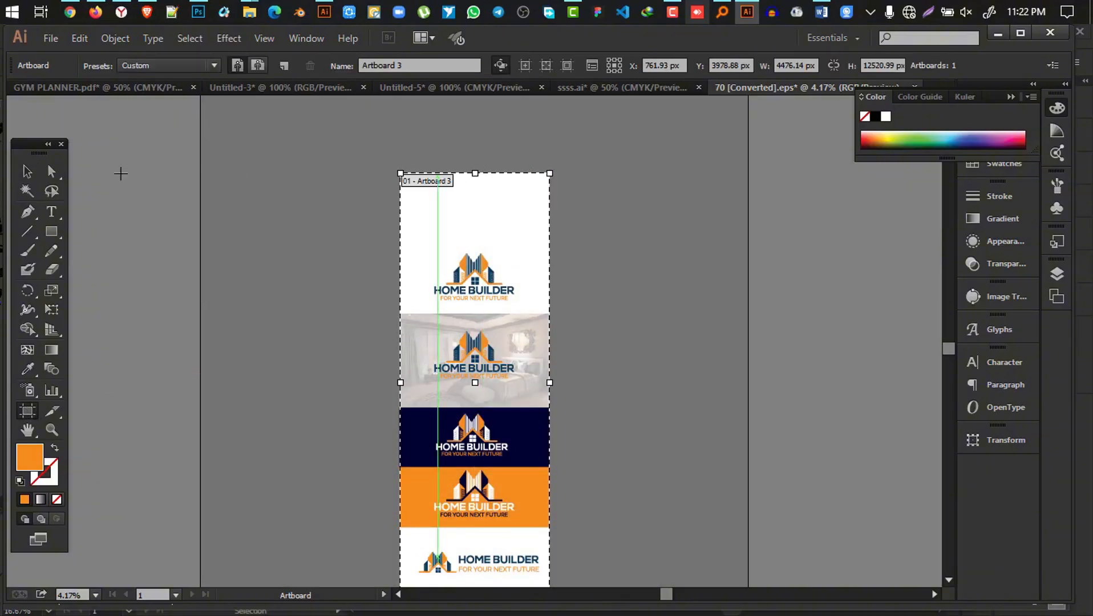
left_click(27, 172)
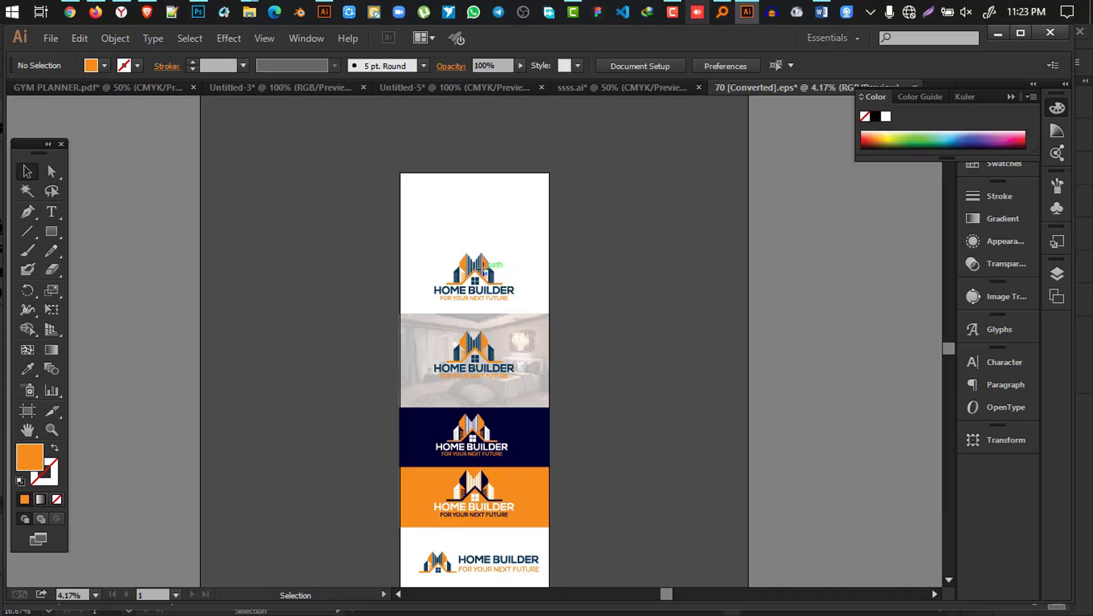
Step: Place a copy of the blue-and-orange logo in the new white area above, and scale the lower logo down slightly
left_click_drag(487, 251, 486, 201)
scroll(485, 255, "up", 1)
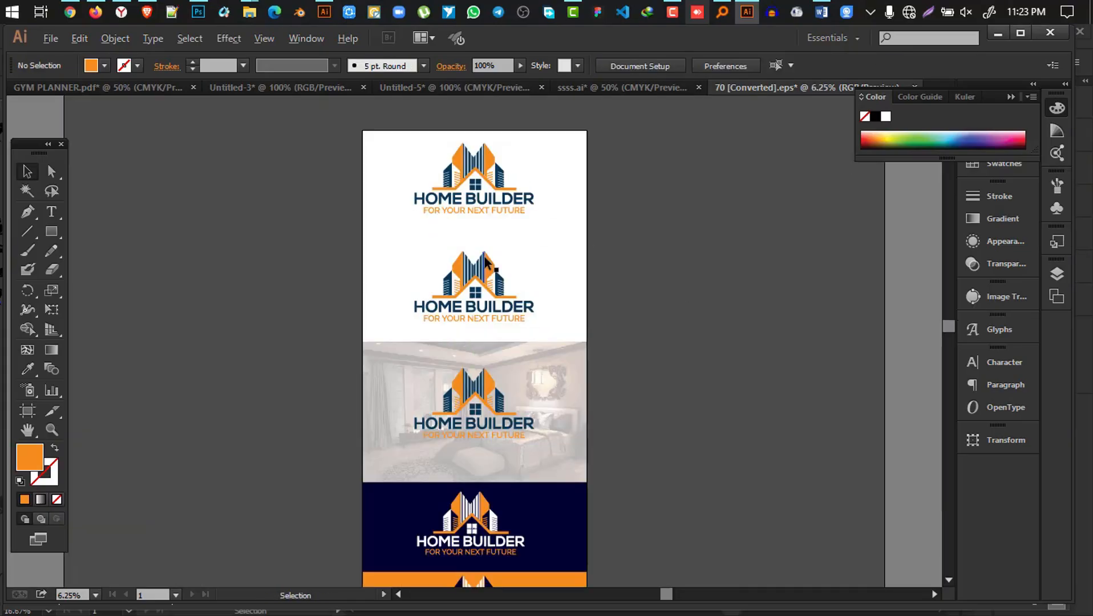
scroll(483, 254, "up", 4)
left_click(485, 365)
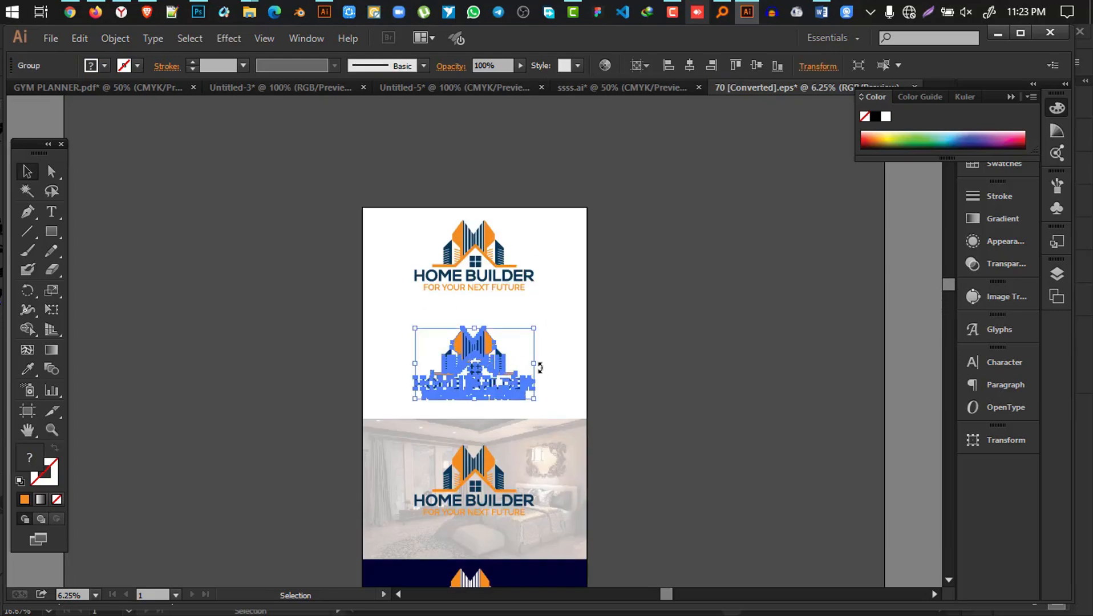
left_click_drag(537, 365, 529, 366)
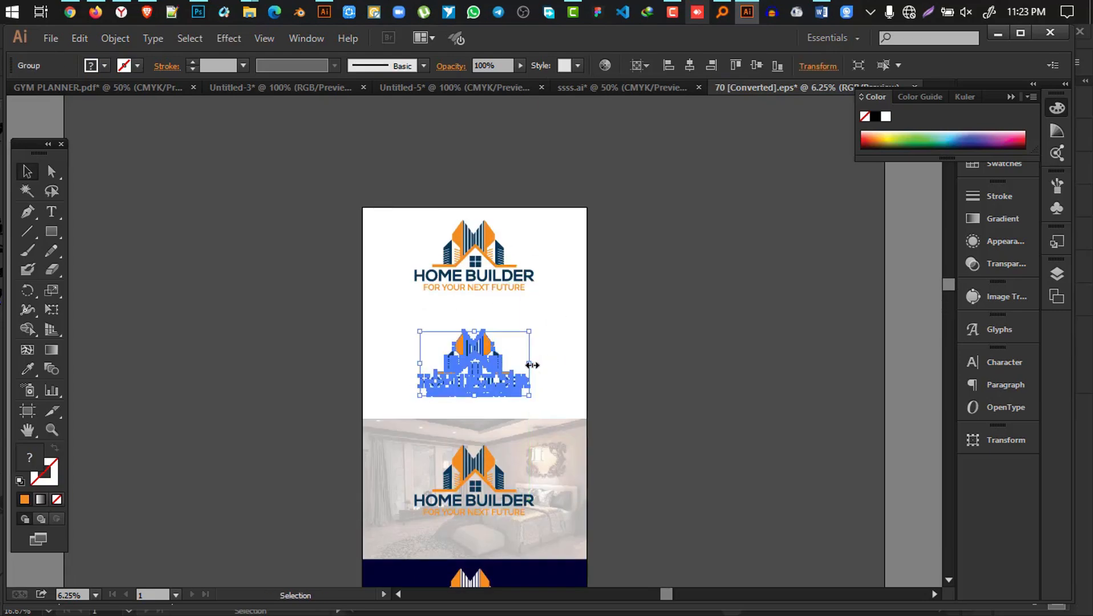
Step: Duplicate the navy rectangle over the shrunken logo, directly above the photo panel, and fill the copy with pure black
scroll(574, 454, "down", 2)
left_click_drag(547, 547, 548, 313)
left_click(876, 117)
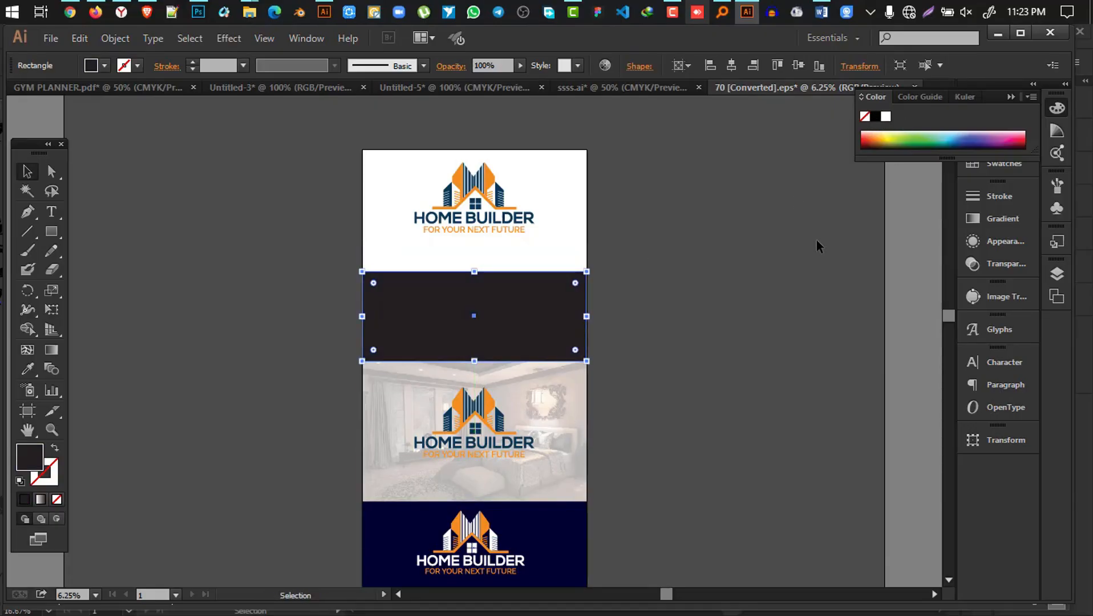
left_click(794, 264)
left_click(523, 292)
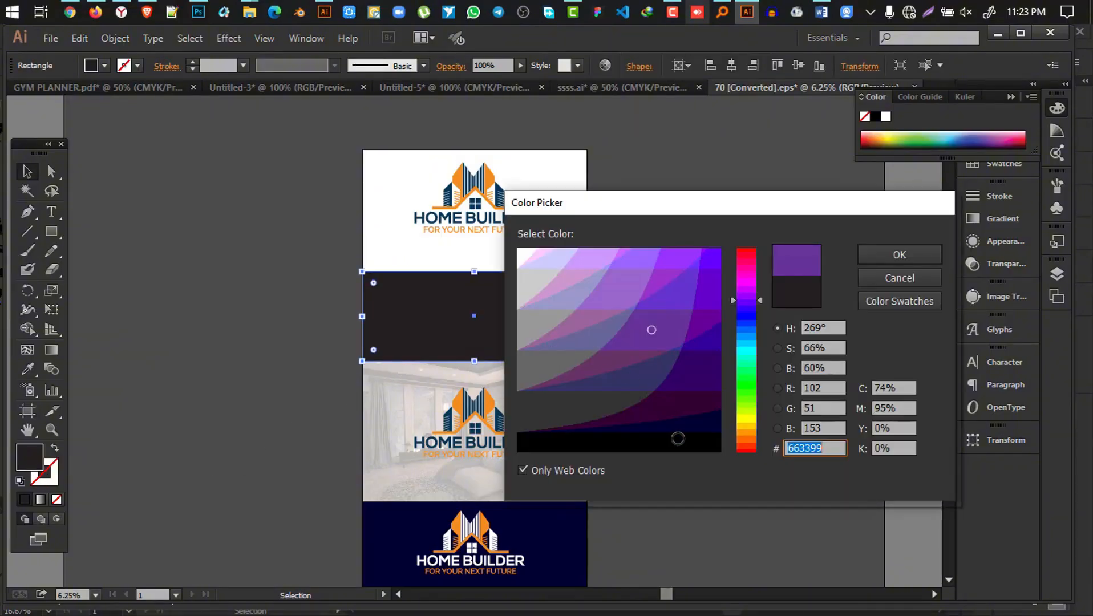
left_click_drag(679, 439, 731, 451)
left_click(899, 255)
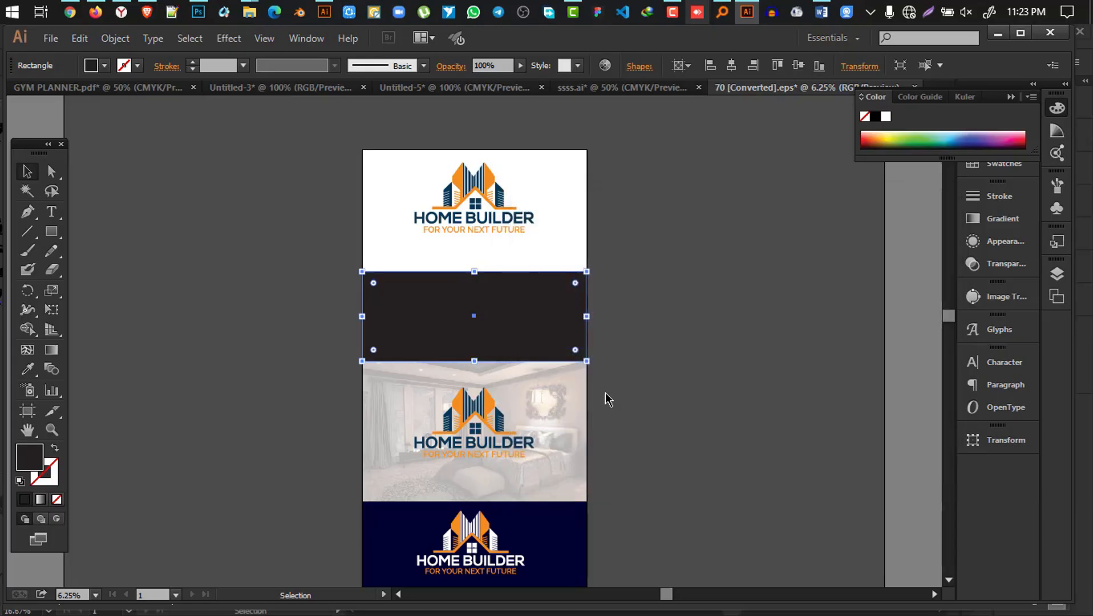
key("m")
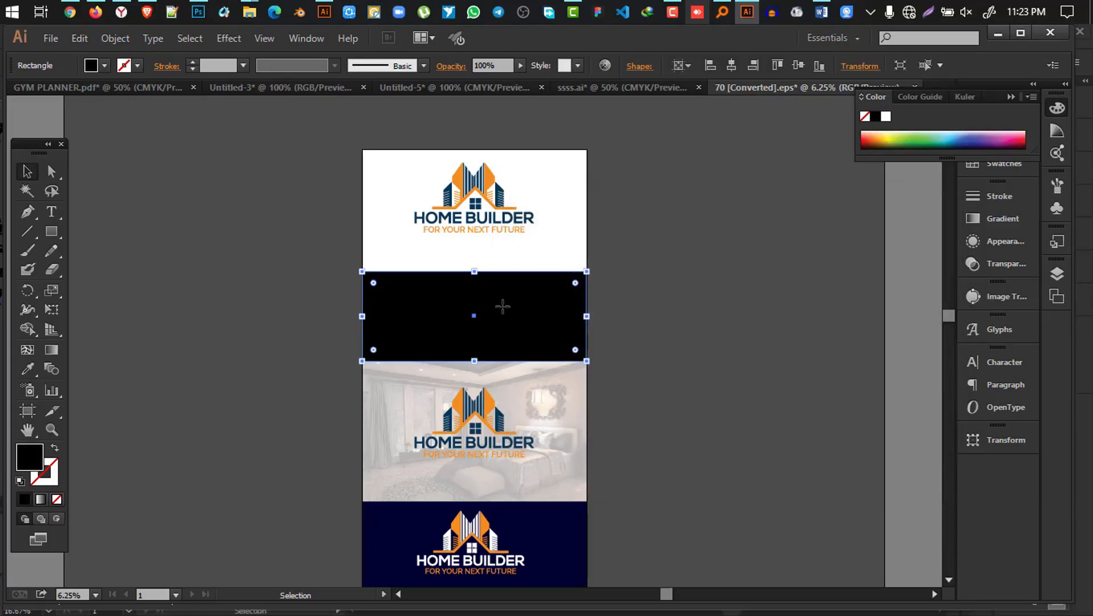
Step: Arrange the black rectangle behind the logo it covers
key("Delete")
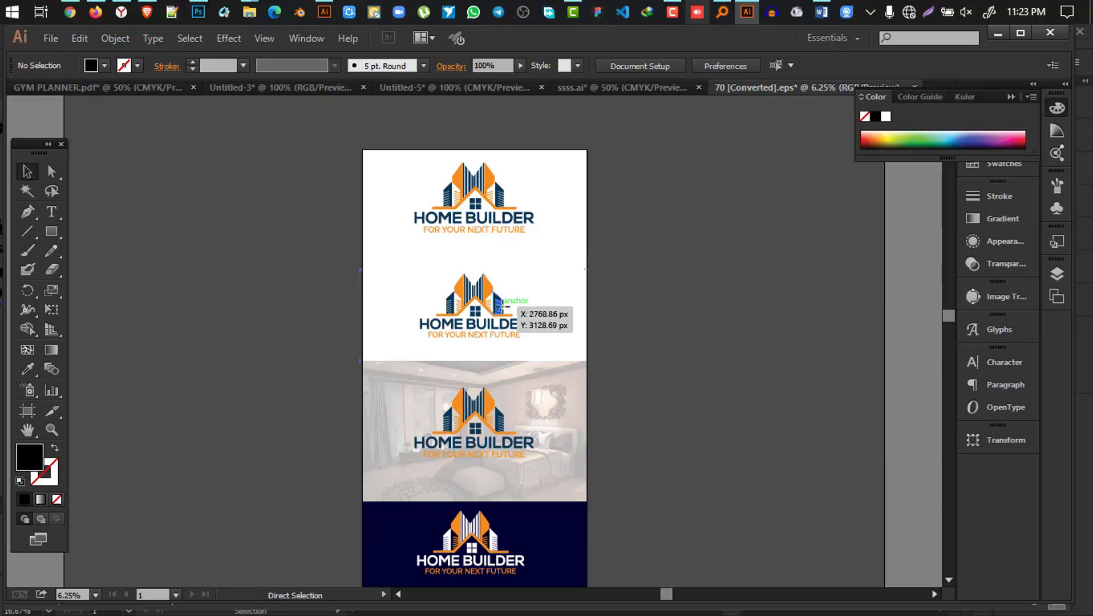
key("ctrl+z")
left_click(696, 300)
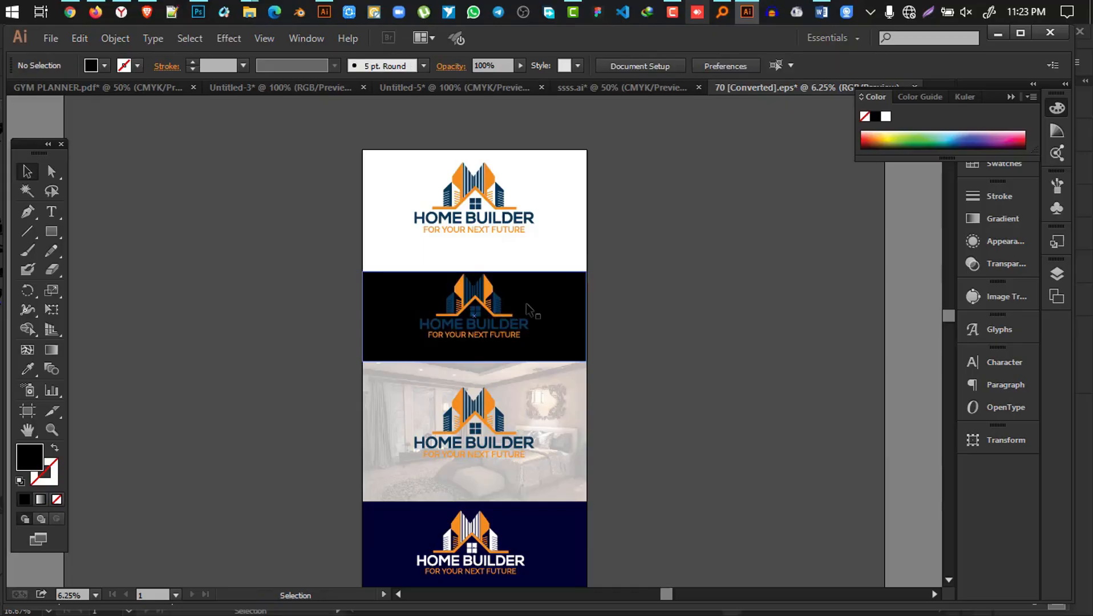
Step: Recolour the whole logo on the black panel to white and centre it vertically on the panel
left_click(481, 298)
key("i")
left_click(538, 242)
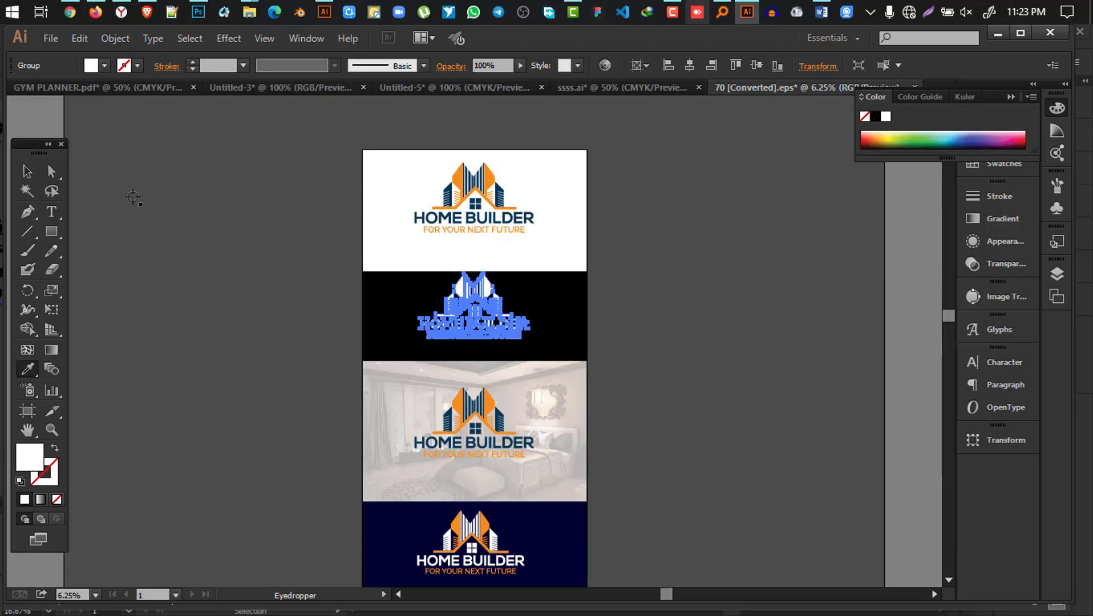
left_click(28, 171)
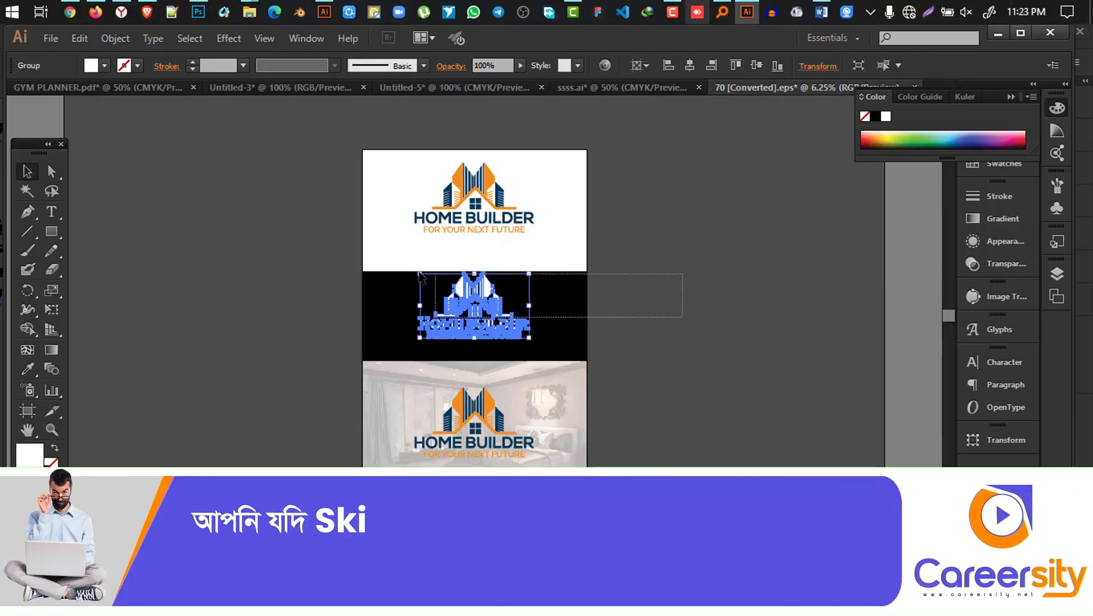
left_click(546, 323, "shift")
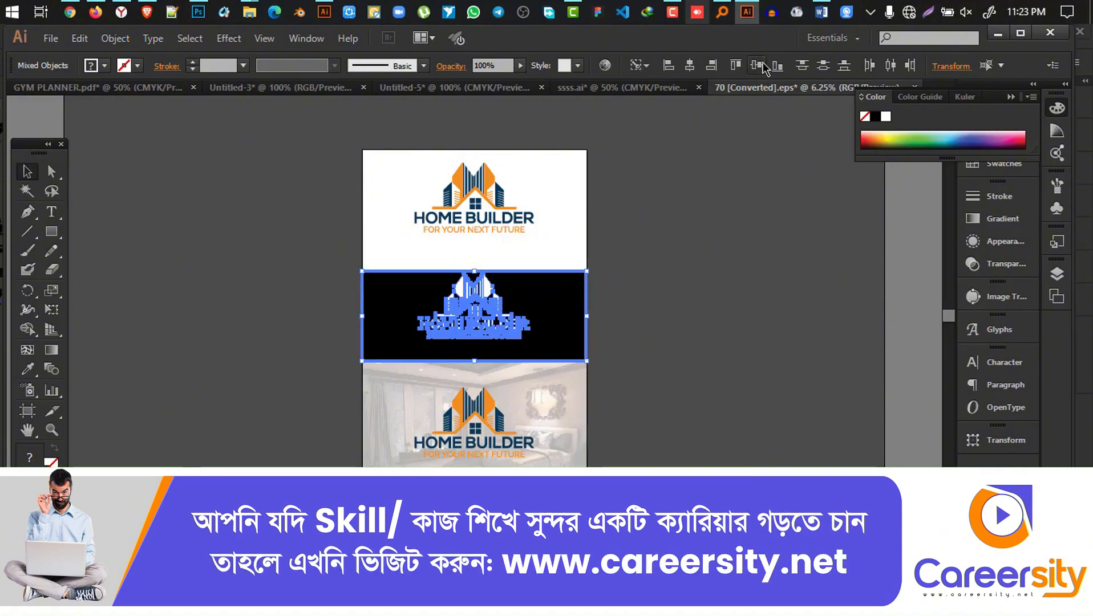
left_click(786, 214)
Step: Review all the stacked logo variants from the top white panel down to the horizontal layout at the artboard's foot
scroll(602, 285, "down", 5)
scroll(426, 232, "up", 6)
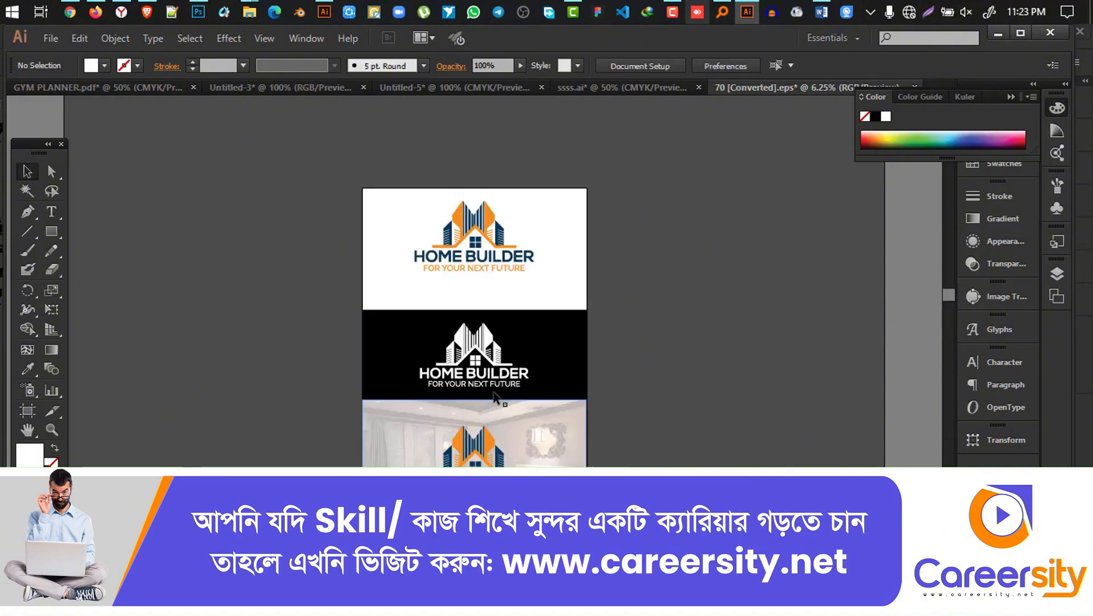
scroll(428, 233, "down", 3)
scroll(502, 183, "up", 2)
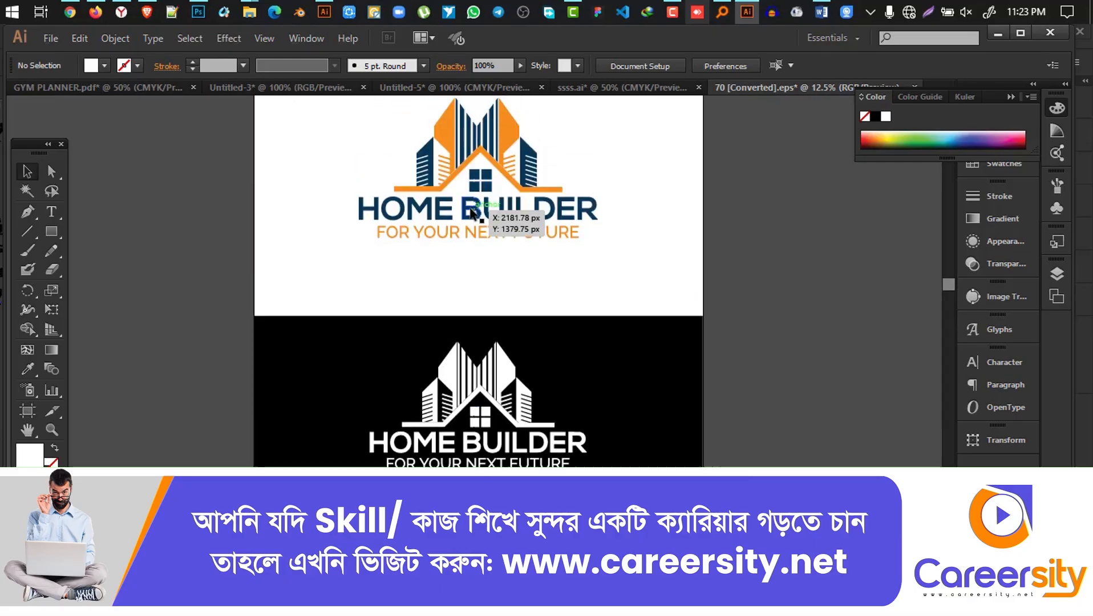
scroll(459, 336, "up", 2)
scroll(527, 251, "down", 10)
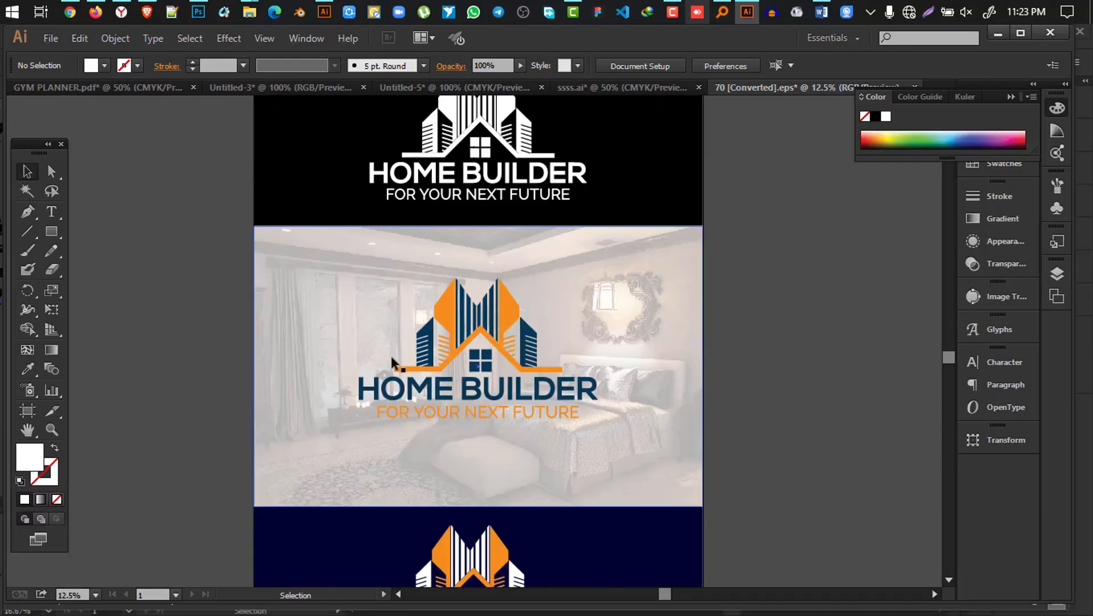
scroll(551, 392, "down", 10)
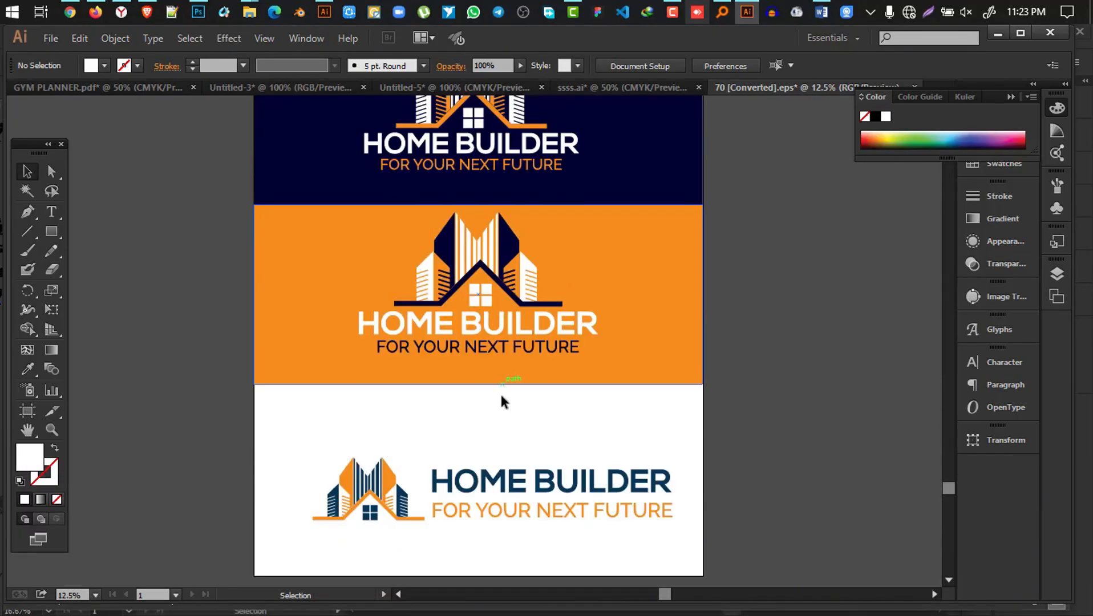
scroll(451, 360, "up", 3)
scroll(457, 342, "down", 3)
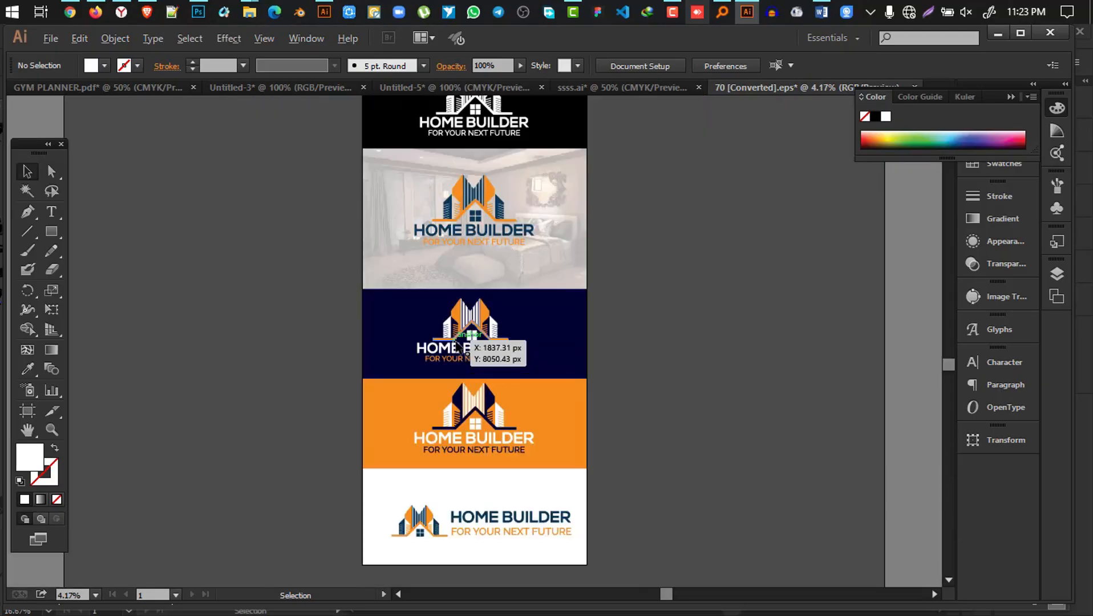
scroll(513, 268, "up", 4)
scroll(570, 240, "up", 1)
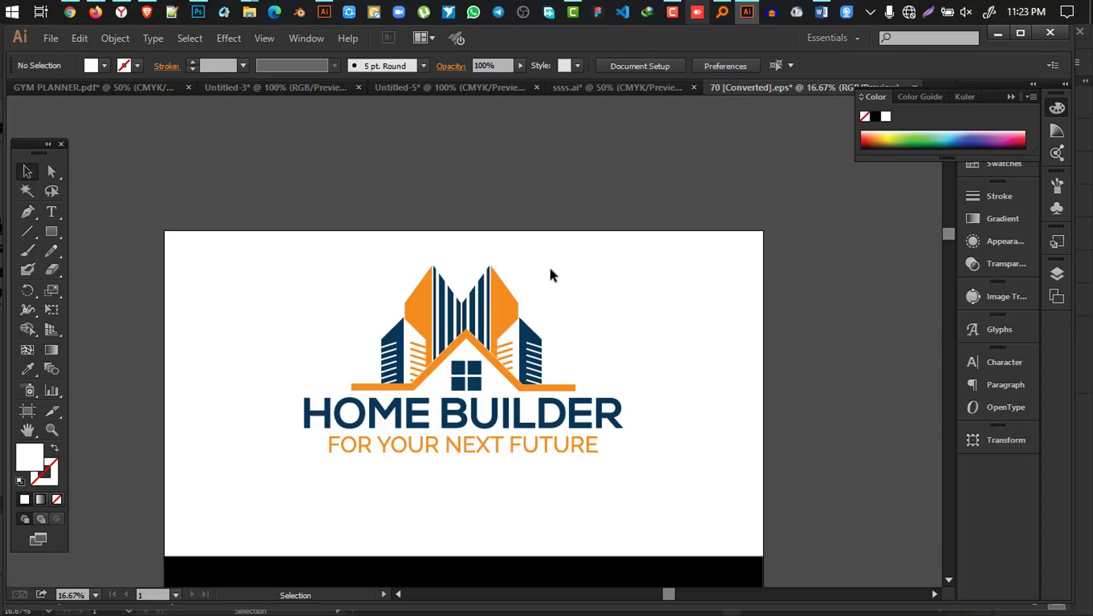
scroll(548, 268, "down", 3)
scroll(545, 281, "down", 3)
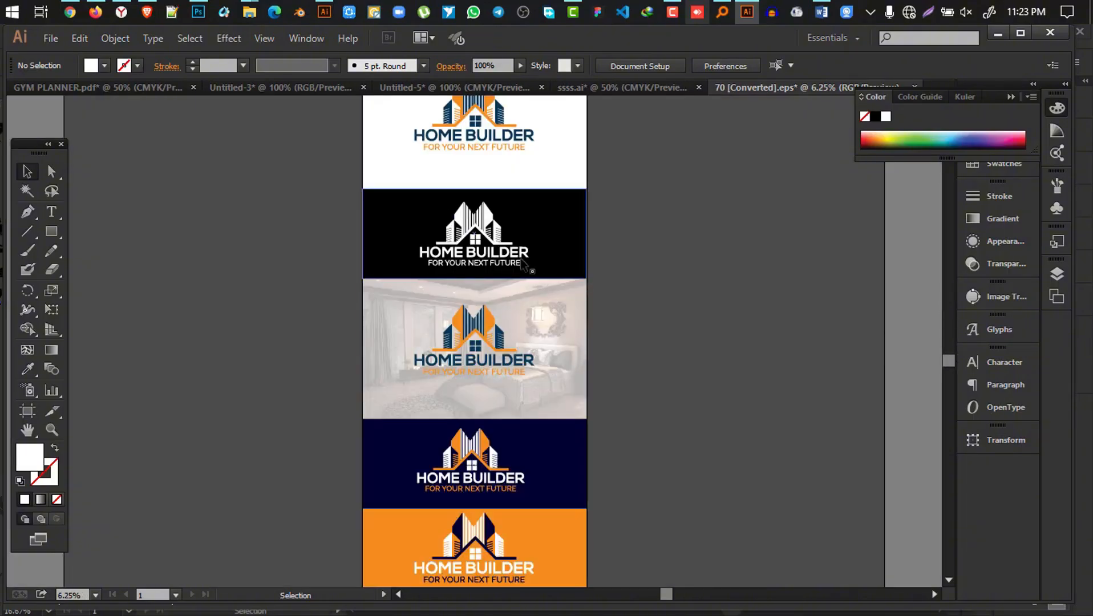
scroll(688, 258, "down", 3)
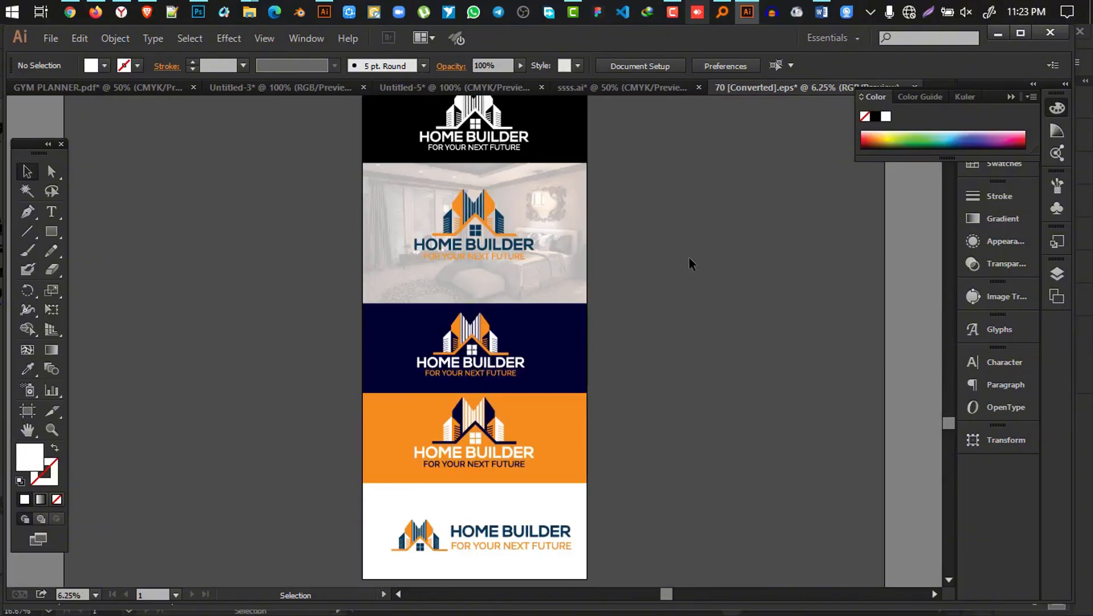
scroll(689, 258, "up", 2)
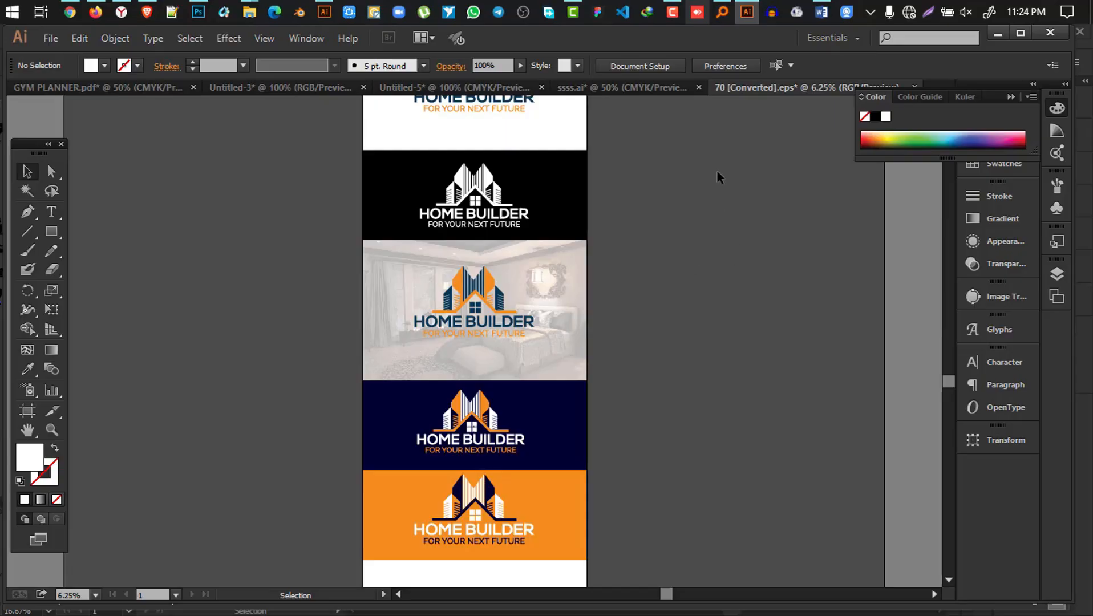